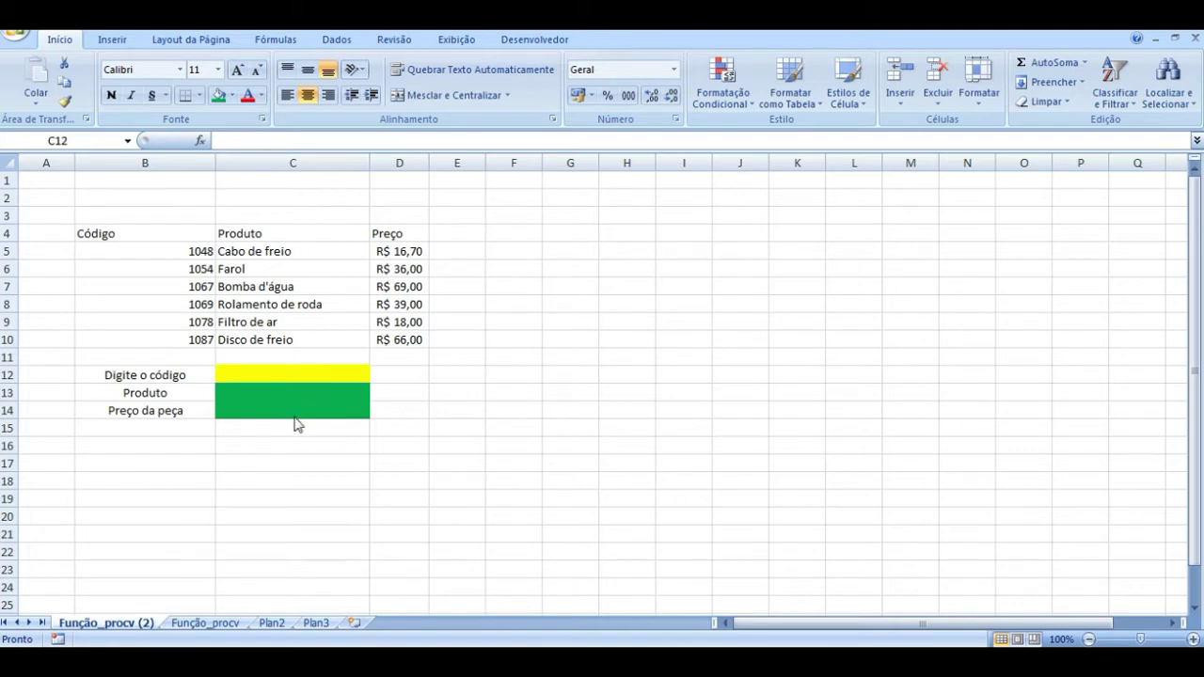
Point out the yellow code-entry cell and the product name and price result cells.
left_click(301, 374)
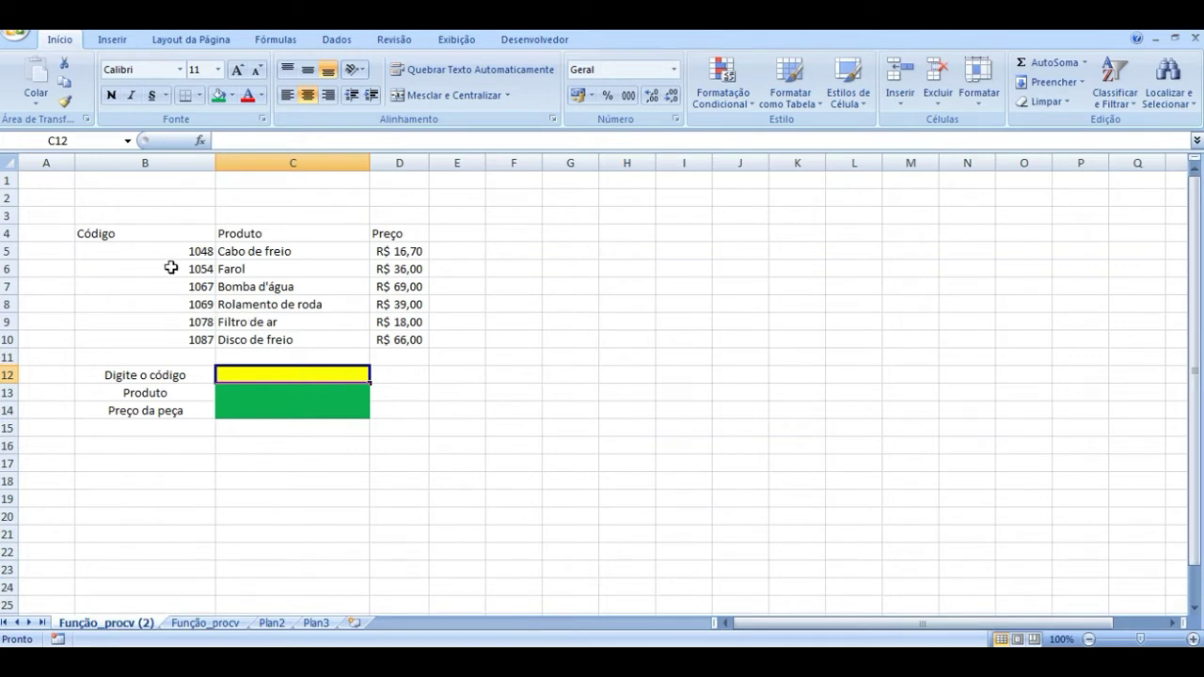
left_click(310, 395)
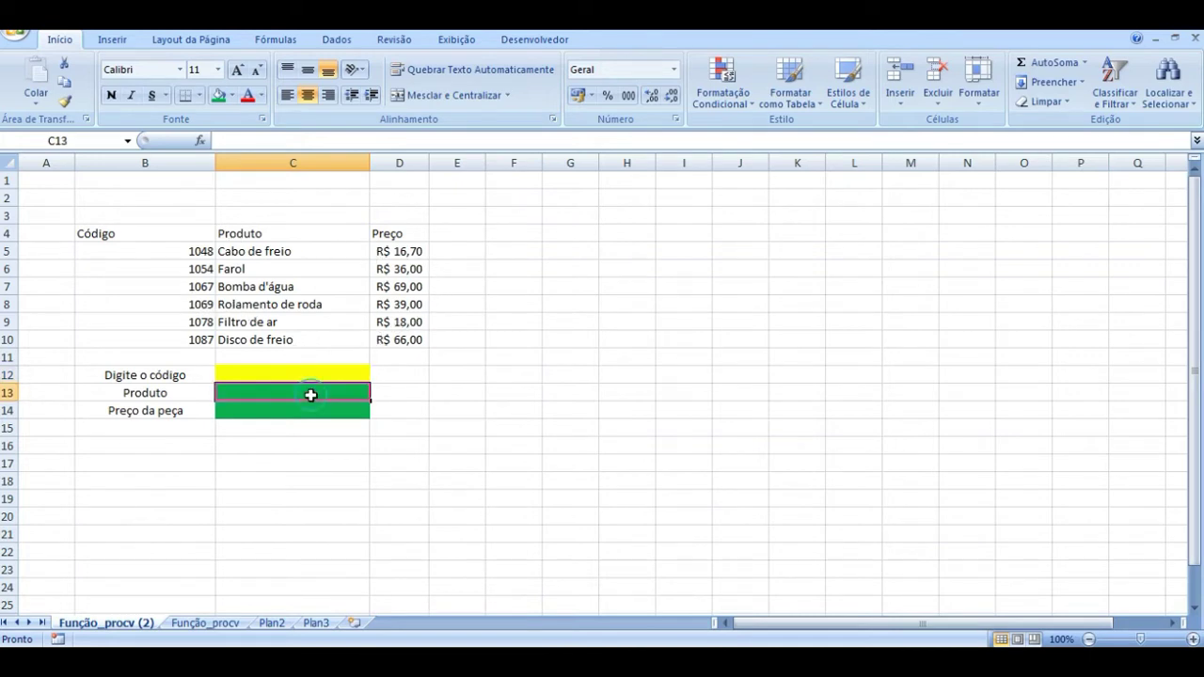
left_click(310, 411)
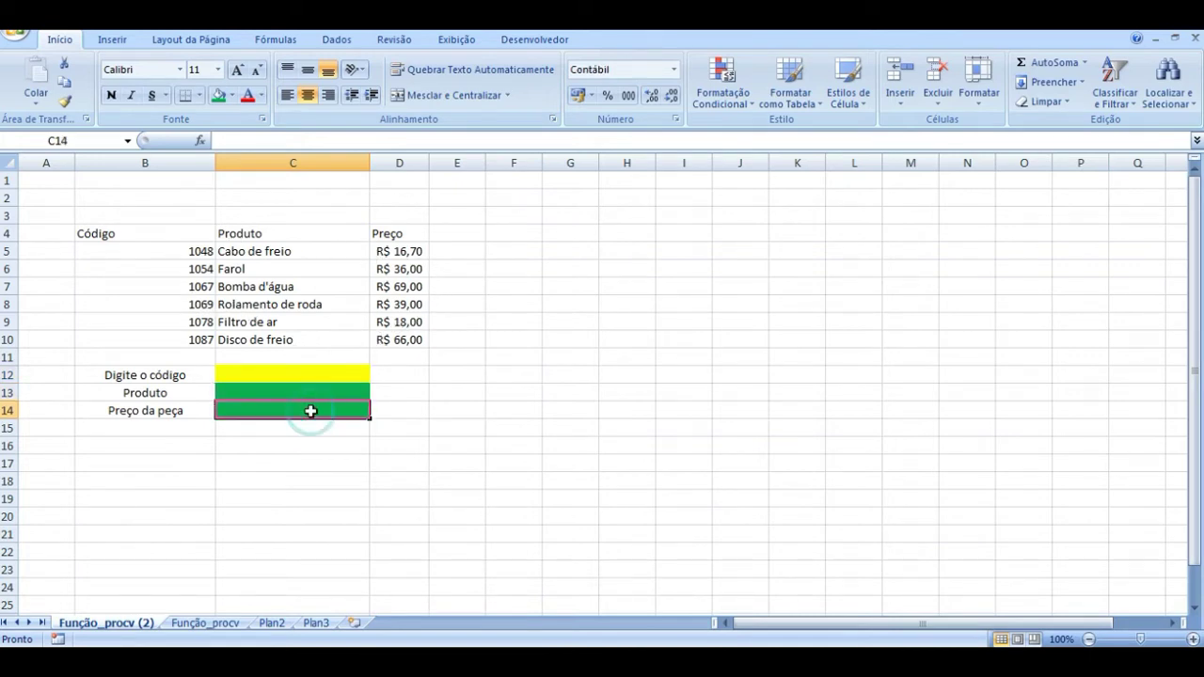
Change the B14 label text 'a peça' to 'o produto', making it 'Preço do produto'.
left_click(157, 414)
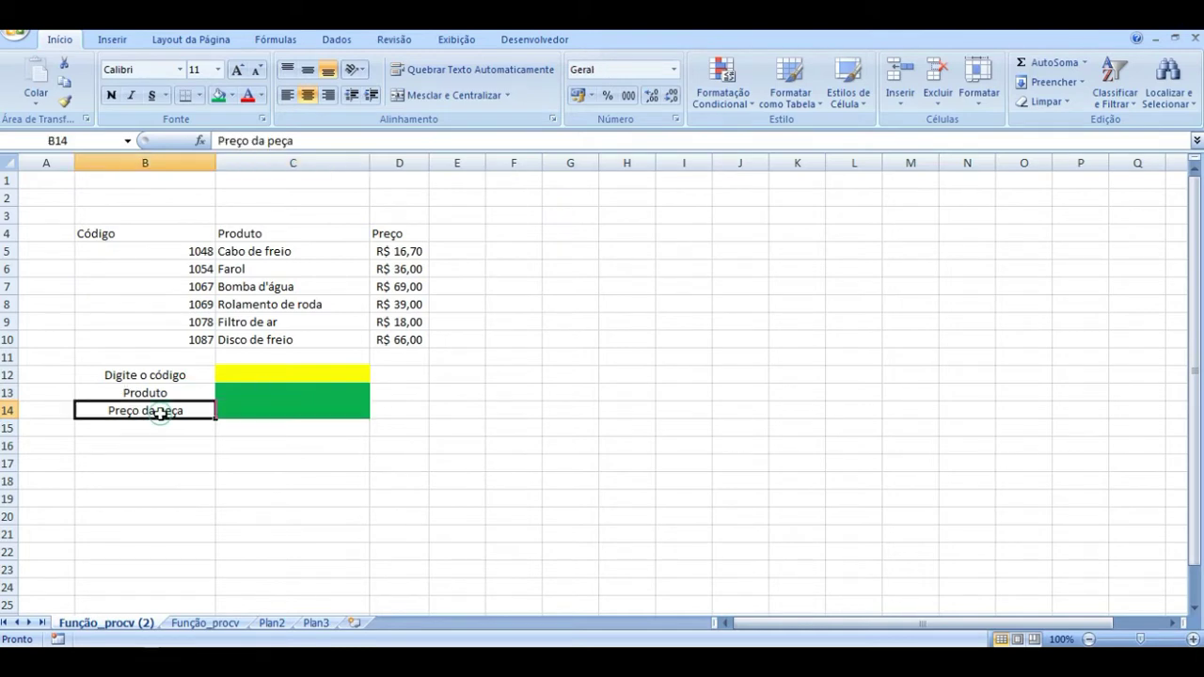
double_click(150, 411)
left_click_drag(144, 410, 201, 408)
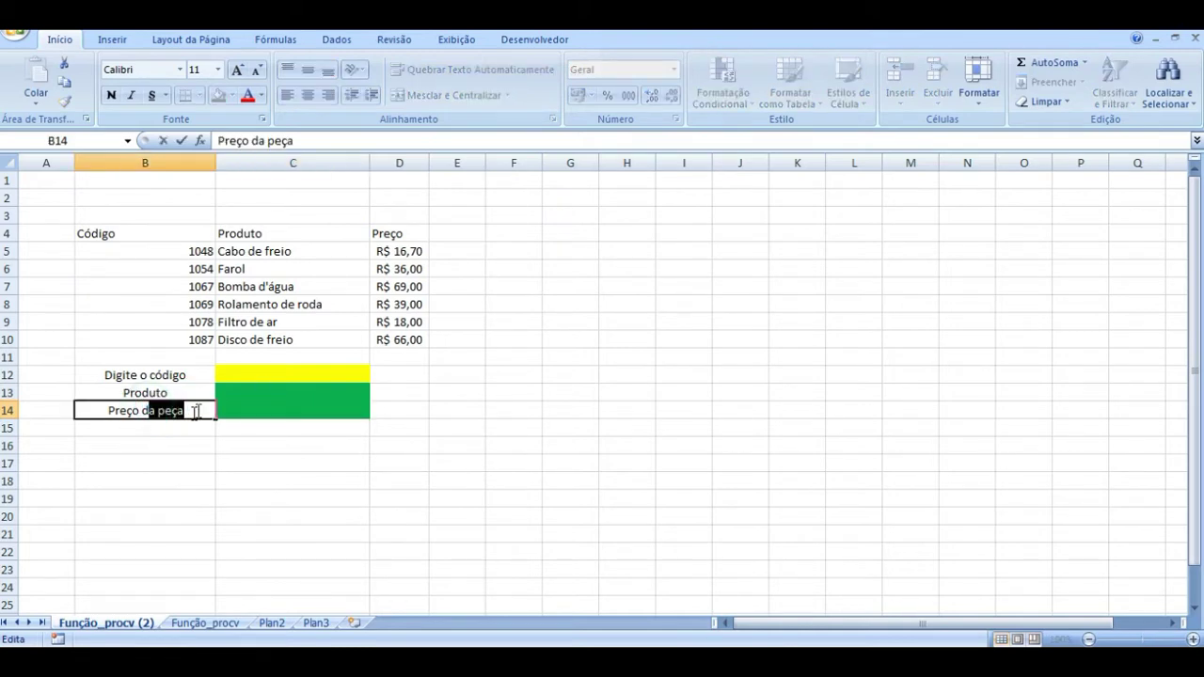
type("o p")
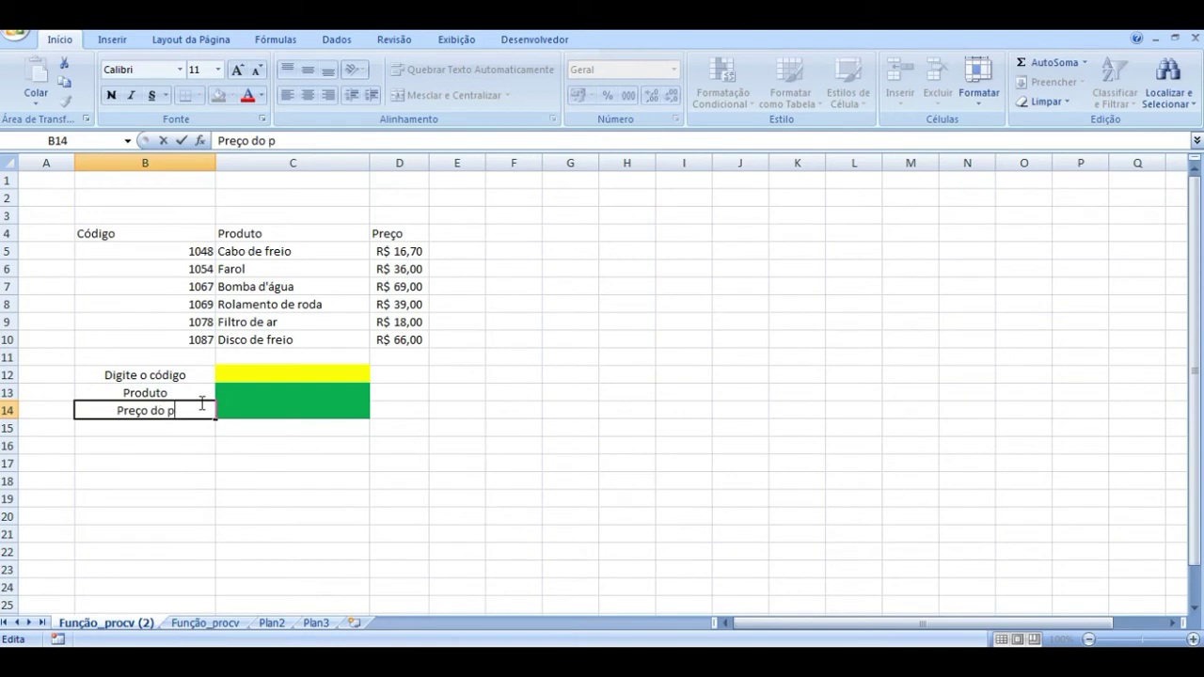
type("roduto")
key("Return")
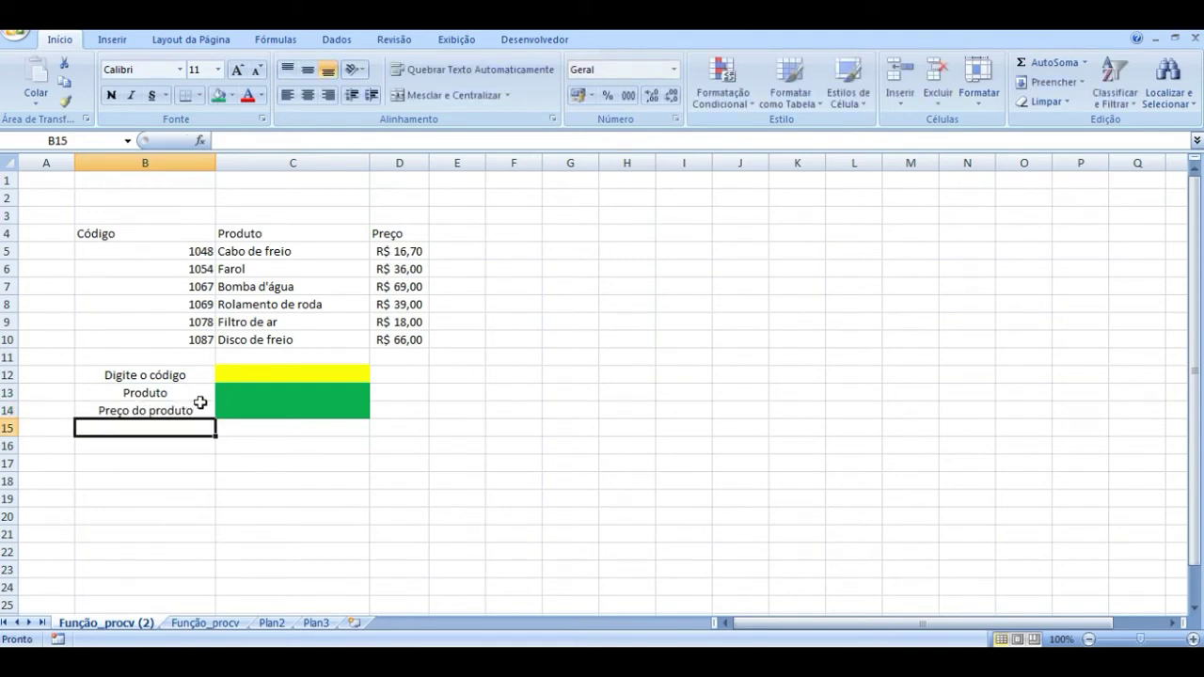
Review the code, product and price cells again, ending on product cell C13.
left_click(303, 376)
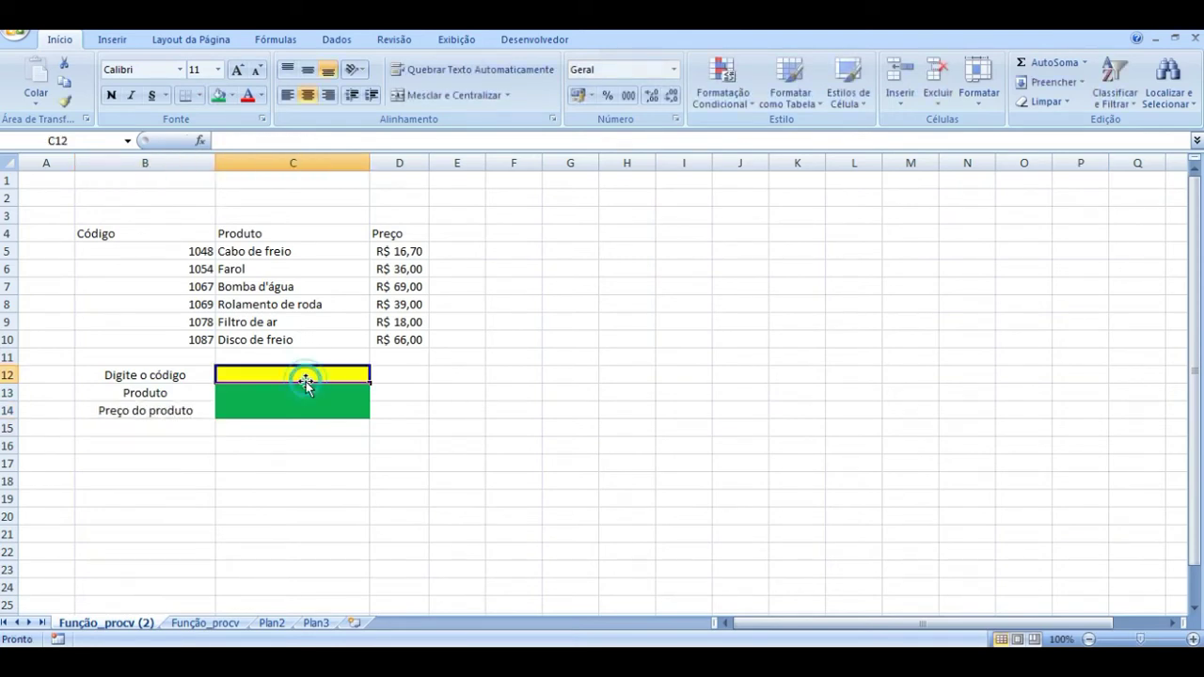
left_click(305, 393)
left_click(310, 407)
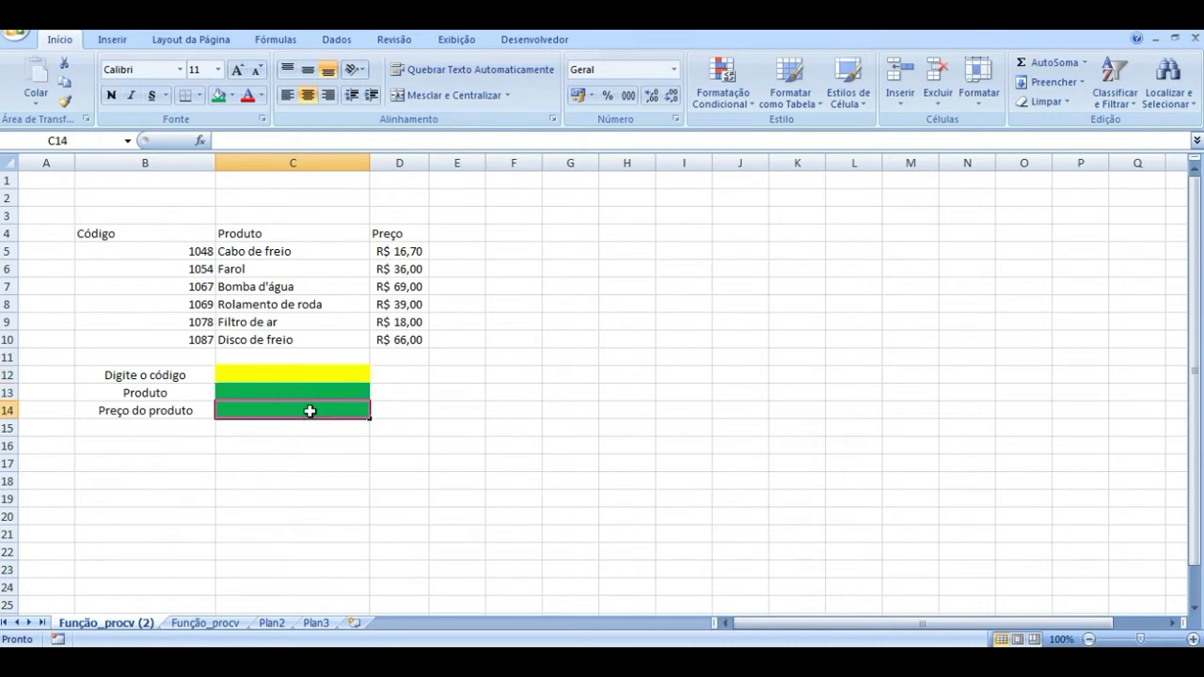
left_click(310, 393)
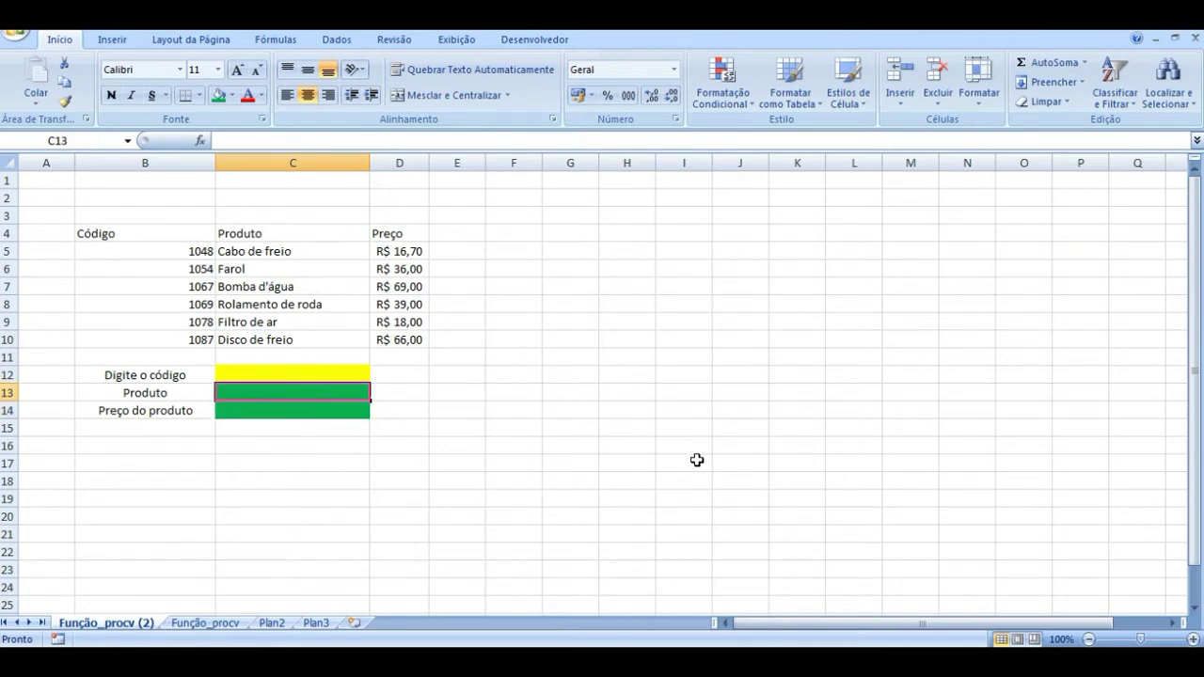
Enter =procv(C12;B5:D10;2;0) in C13 to return the product name for the code.
type("=")
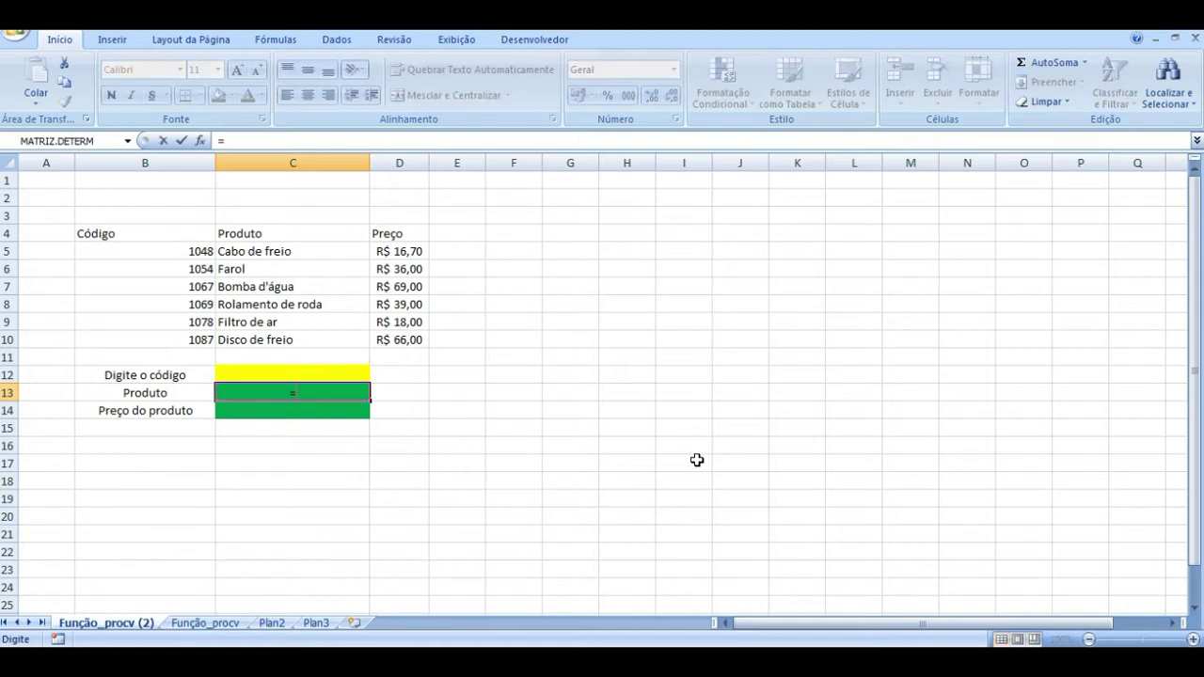
type("pro")
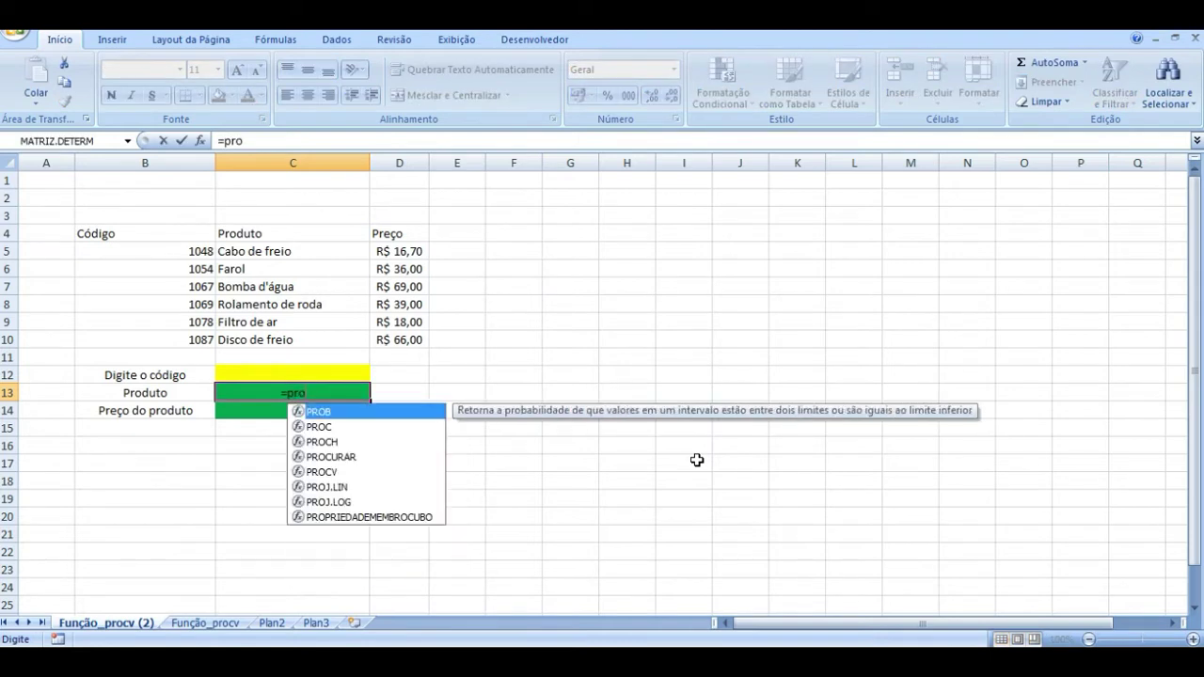
type("cv")
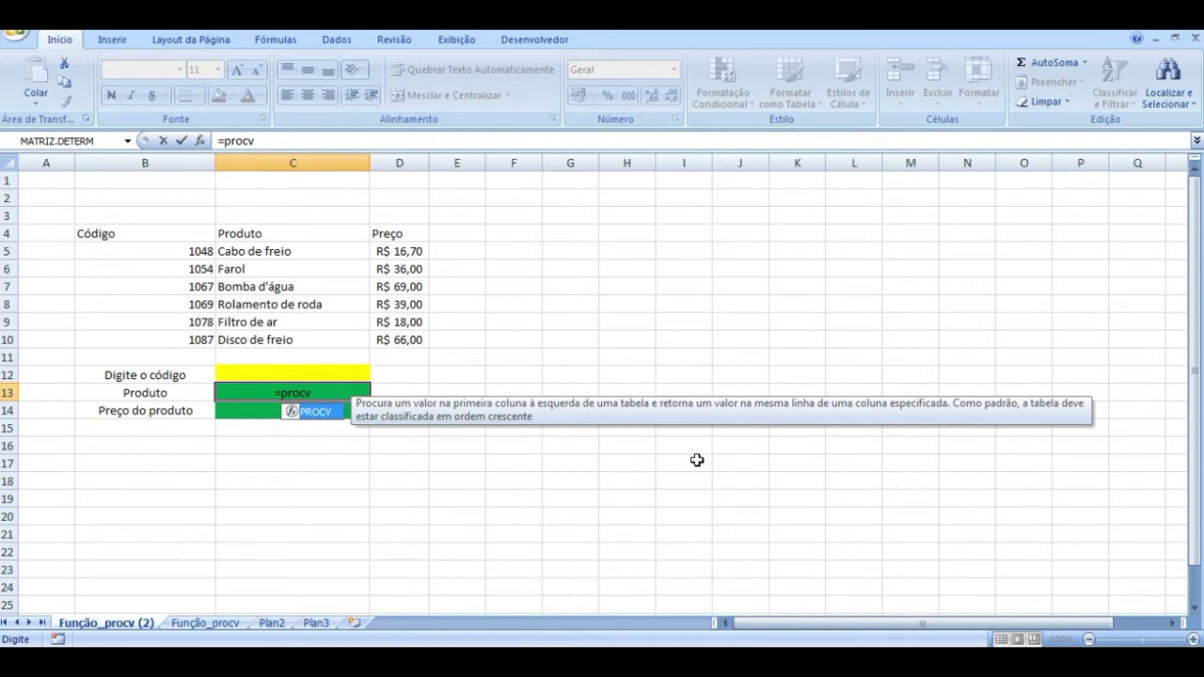
type("(")
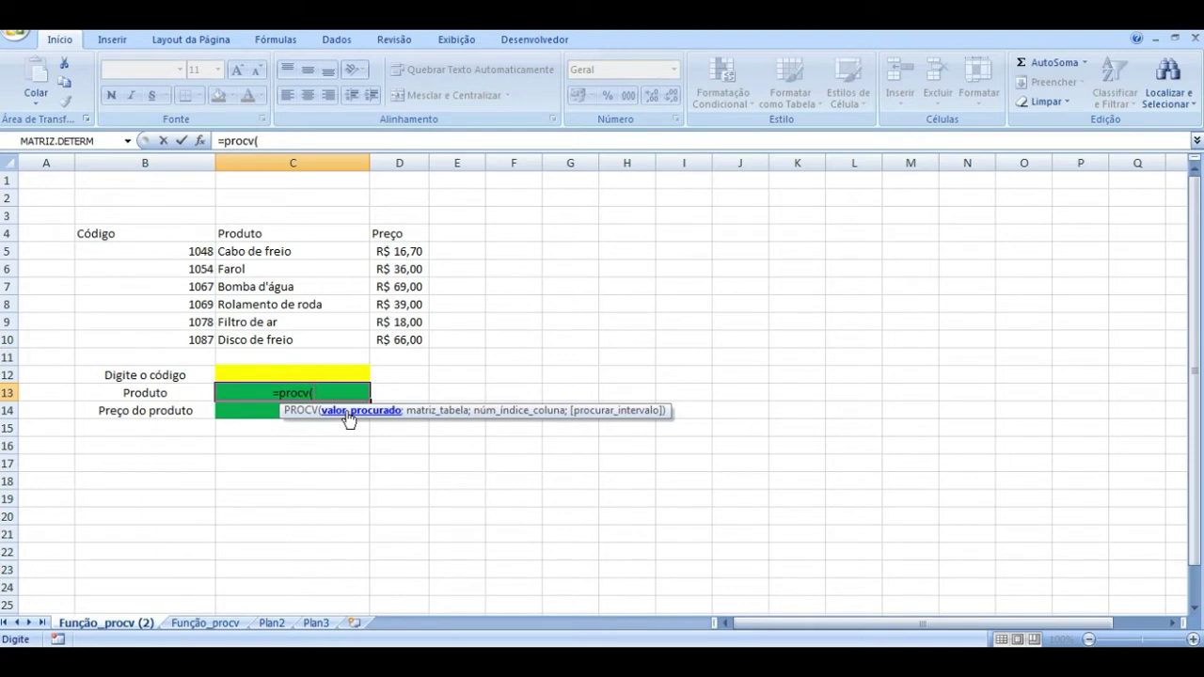
left_click(340, 370)
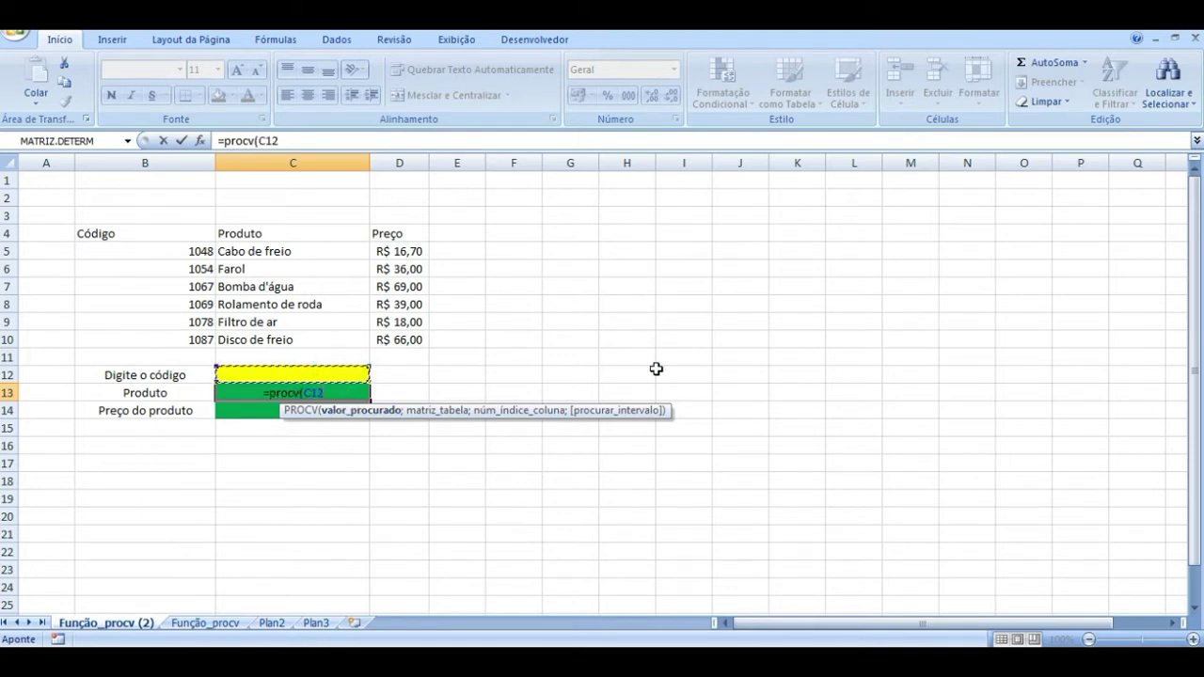
type(";")
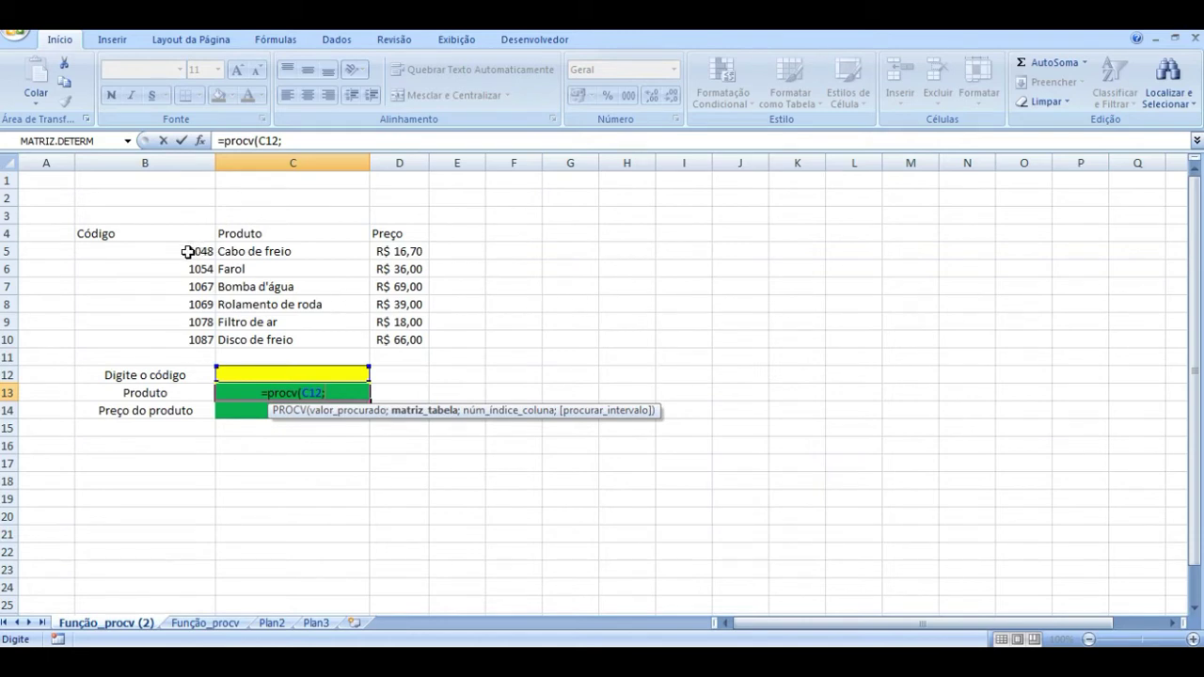
left_click_drag(188, 252, 390, 342)
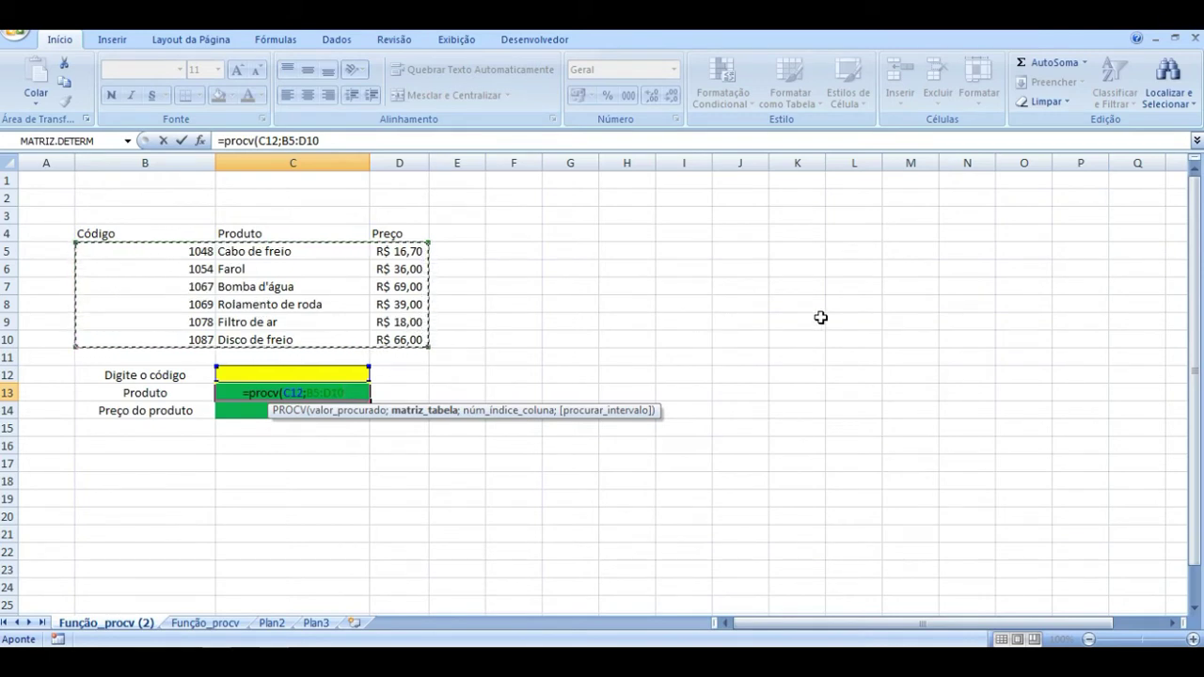
type(";")
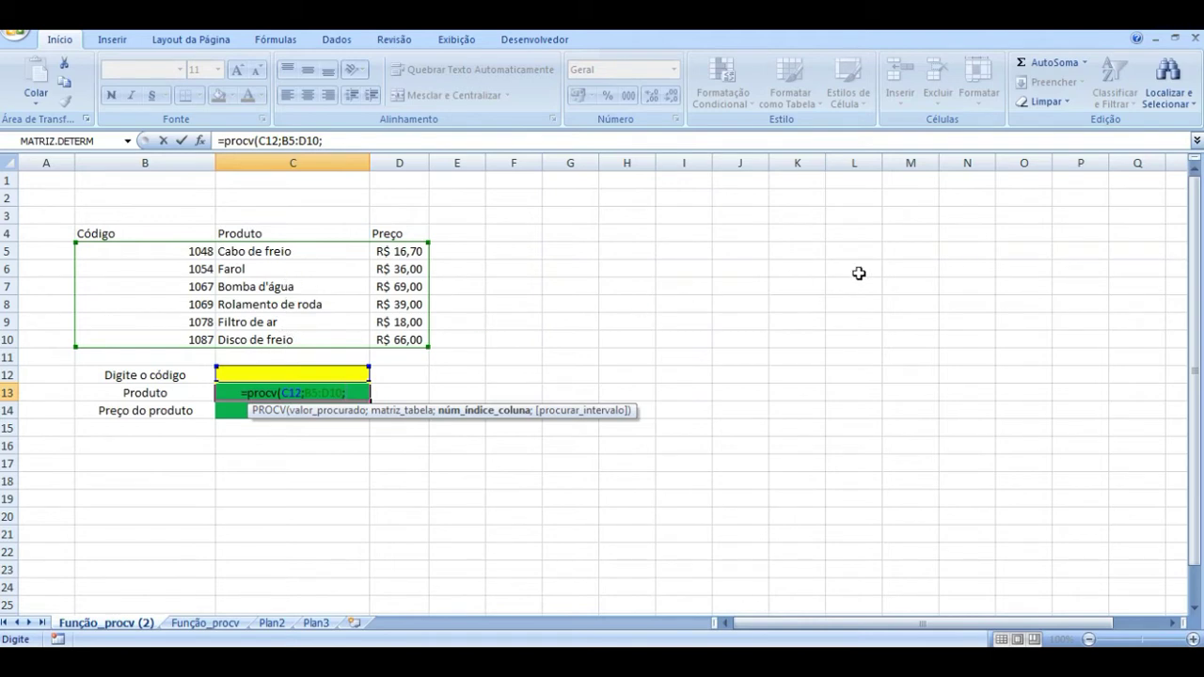
type("2")
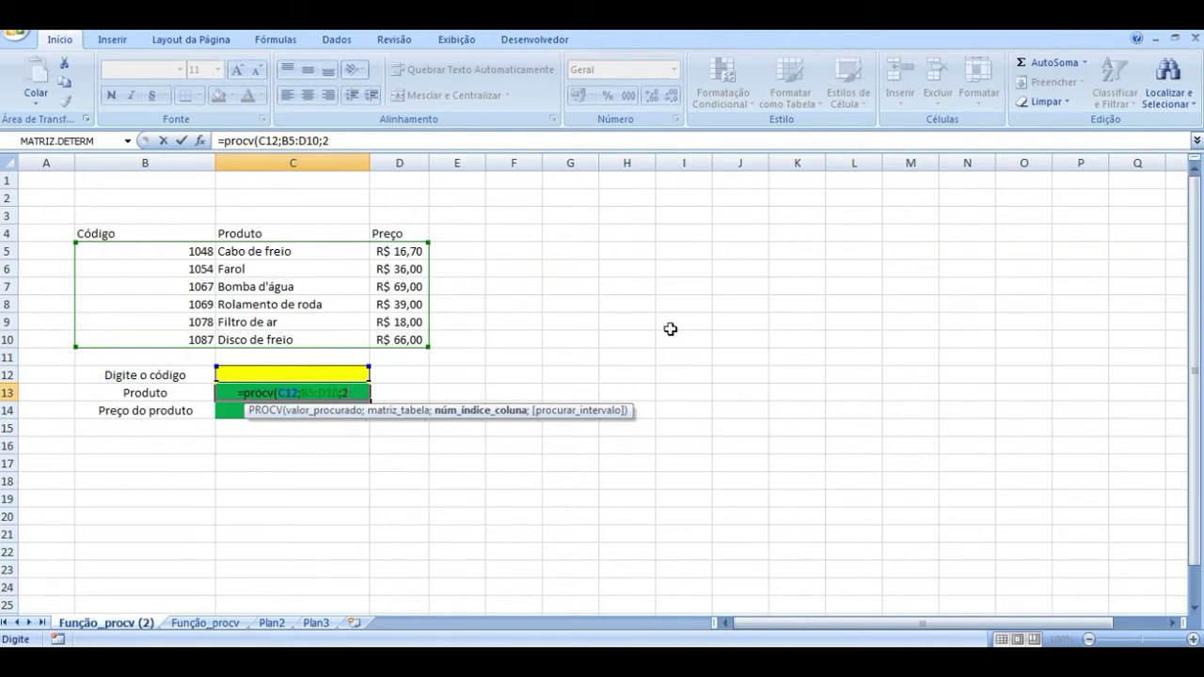
type(";")
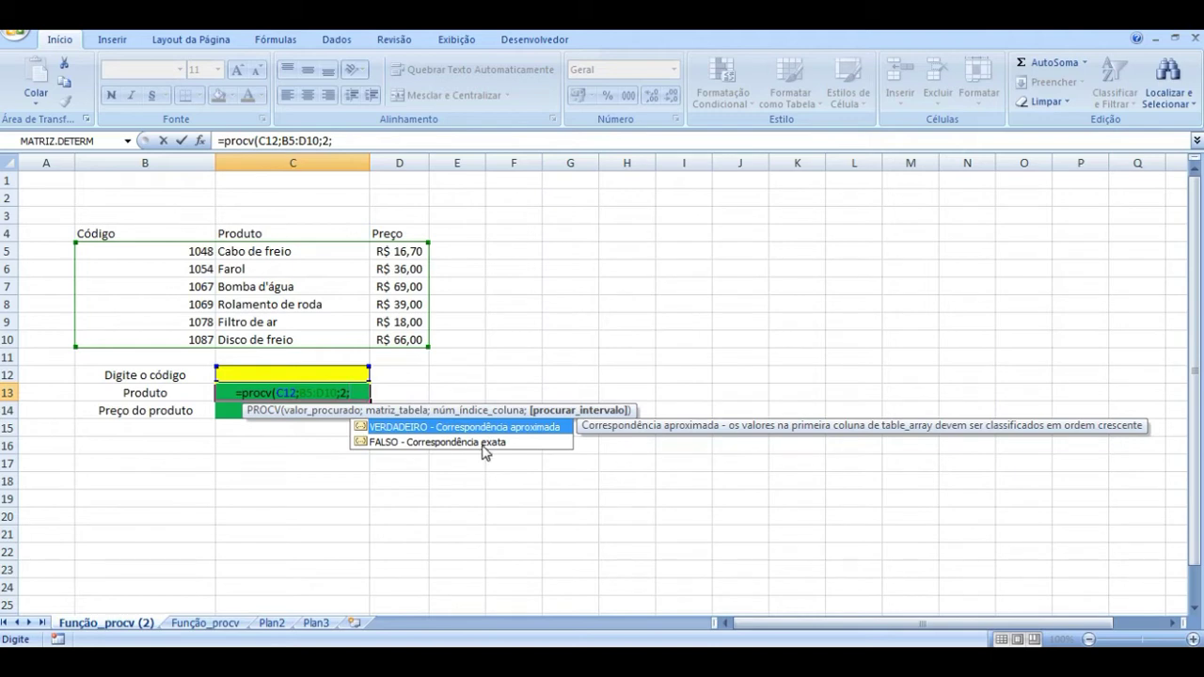
type("0")
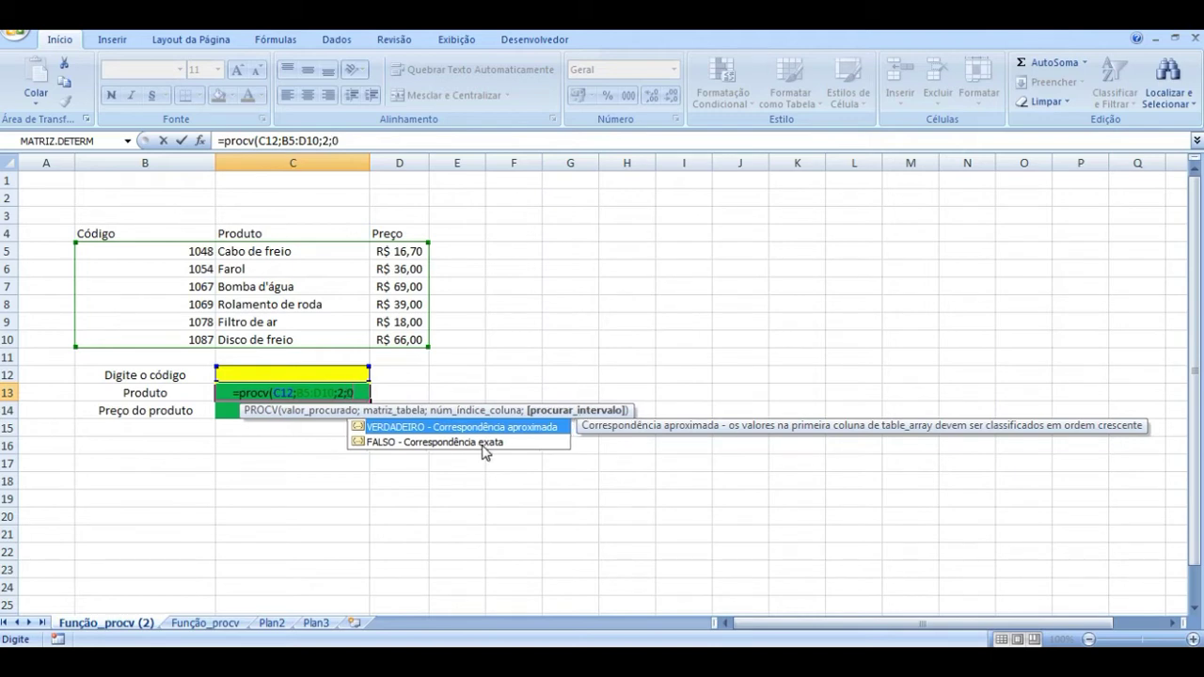
type(")")
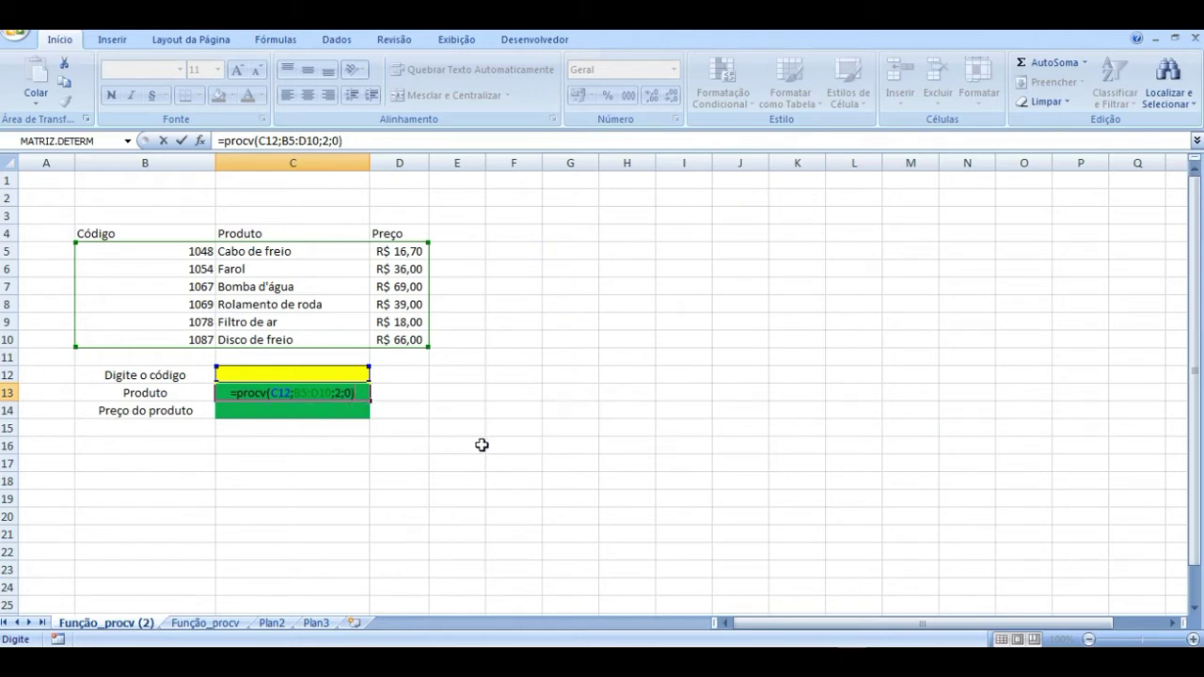
key("Return")
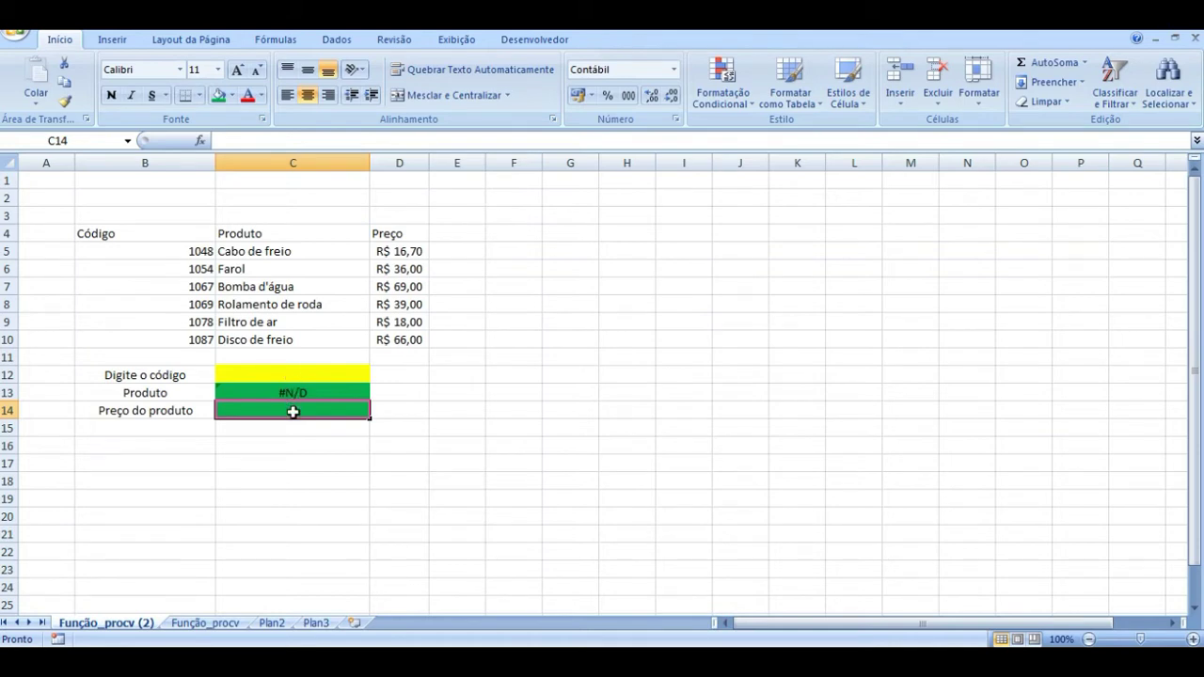
Enter =procv(C12;B5:D10;3;0) in C14 to return the product's price.
type("=")
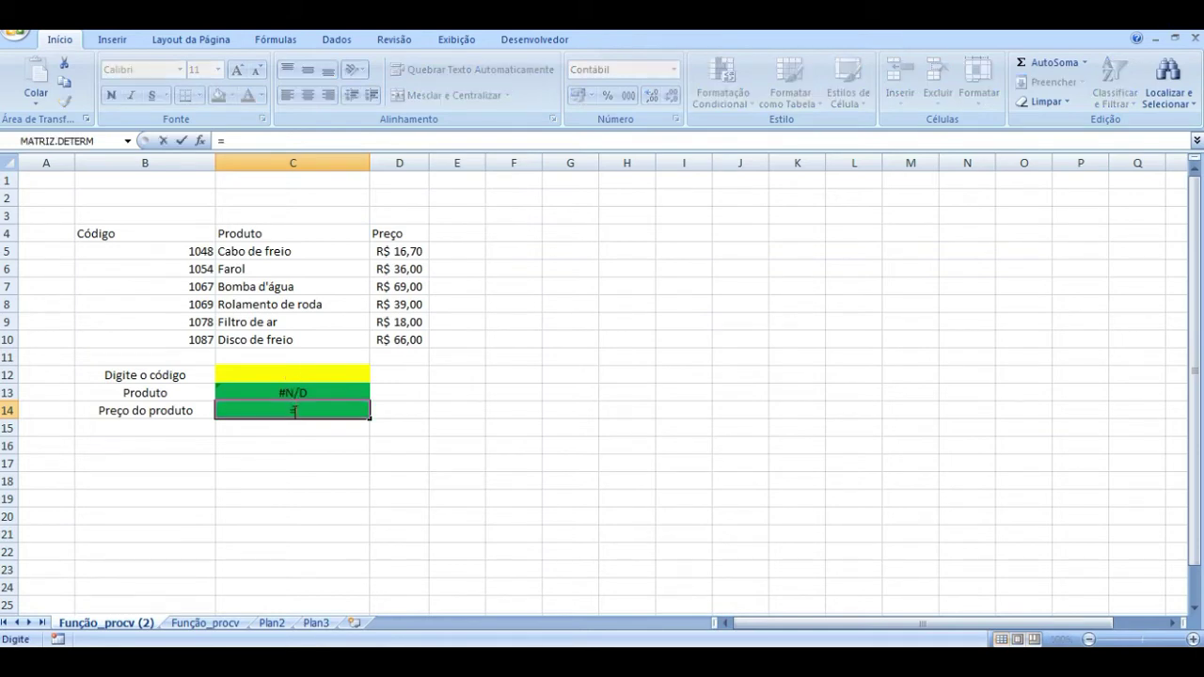
type("procv")
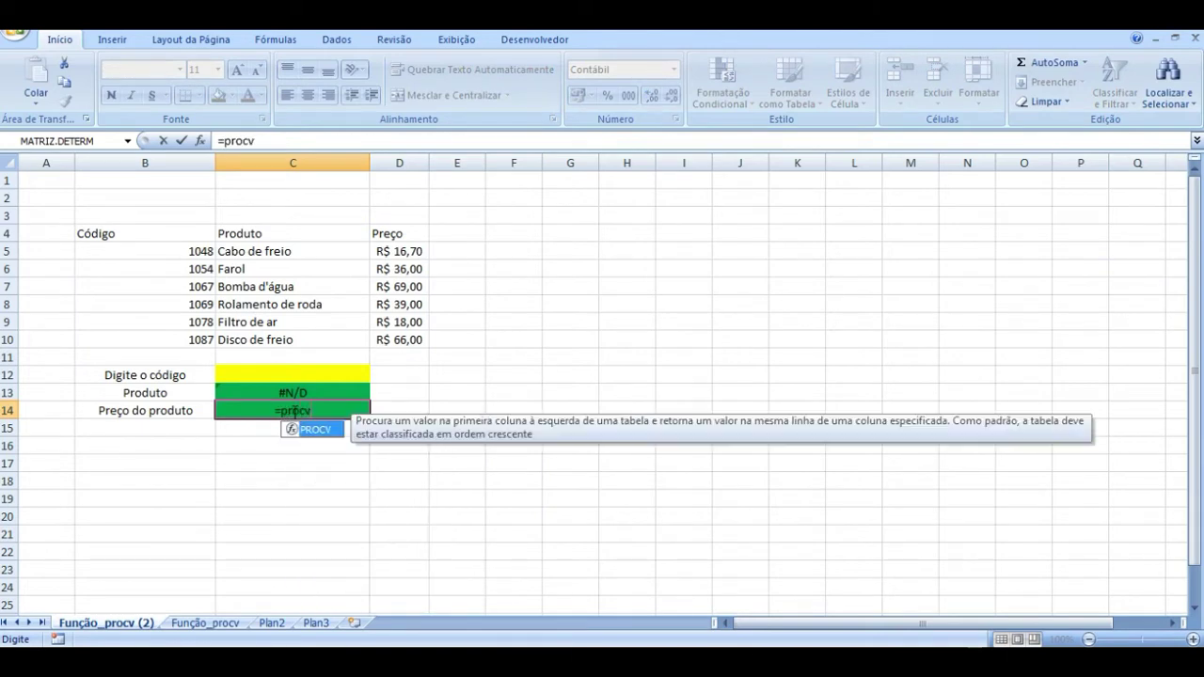
type("(")
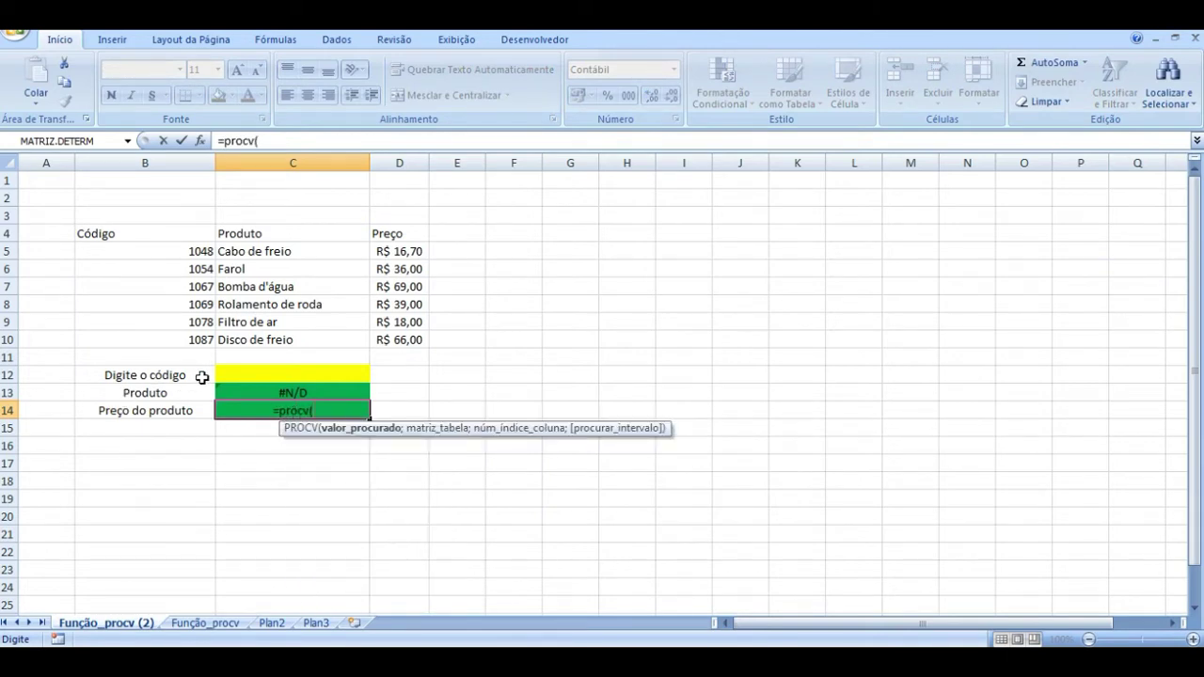
left_click(231, 375)
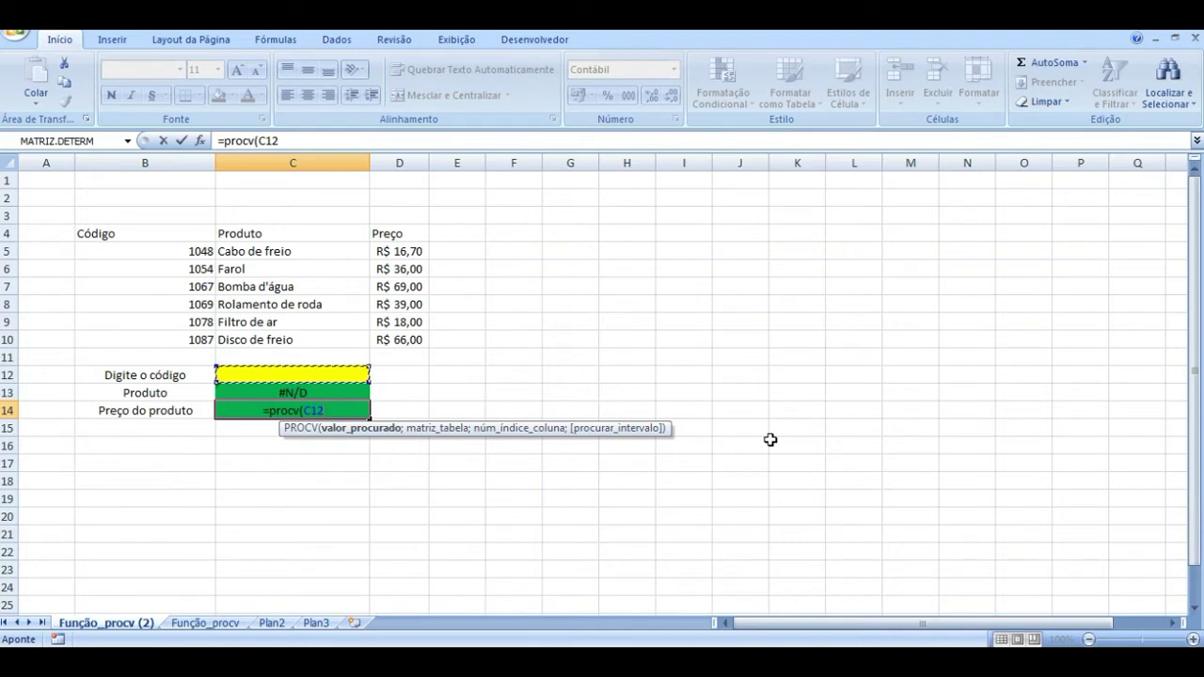
type(";")
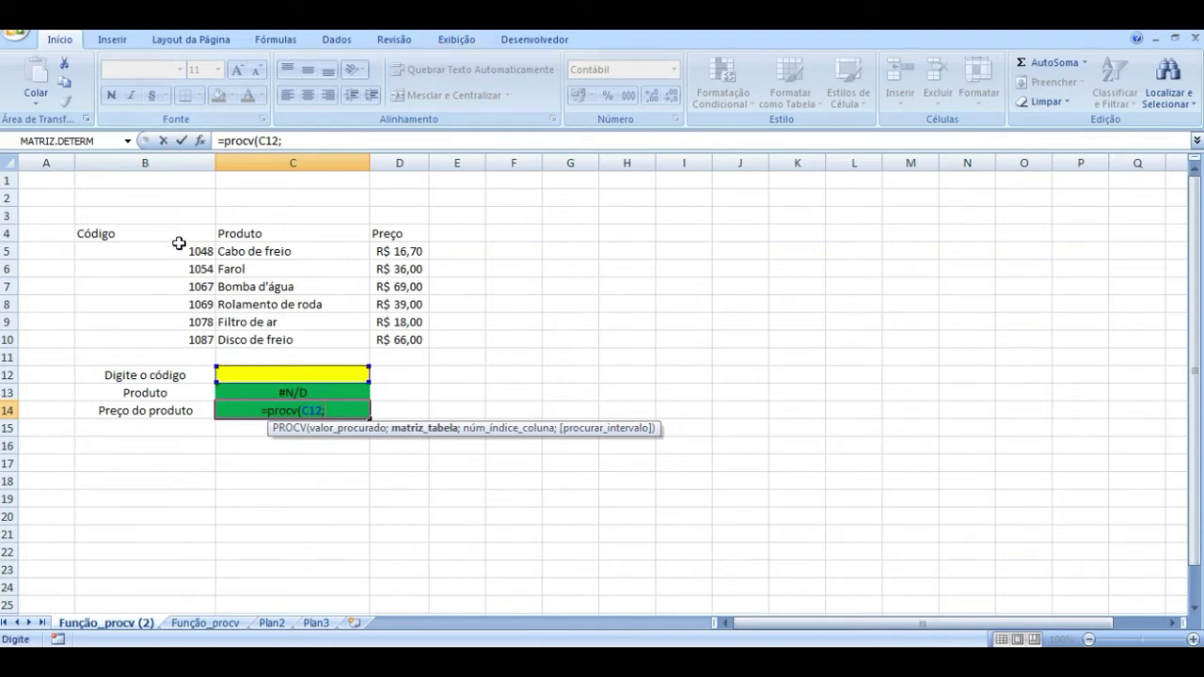
left_click_drag(182, 250, 395, 333)
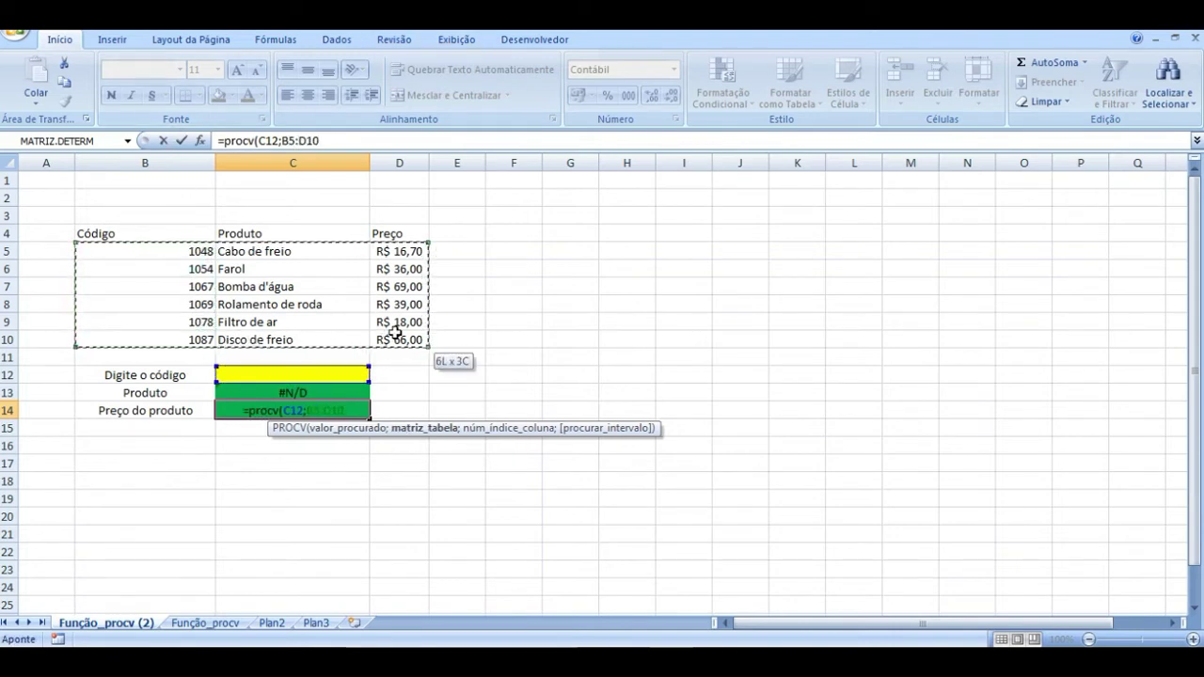
type(";")
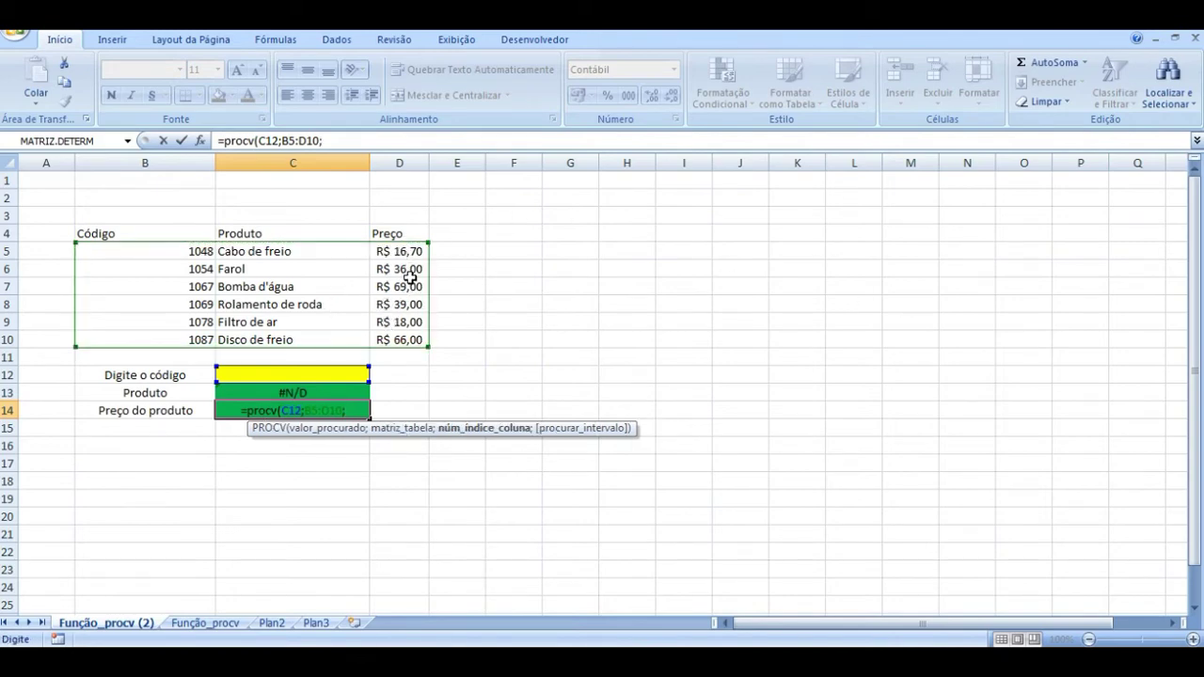
type("3;")
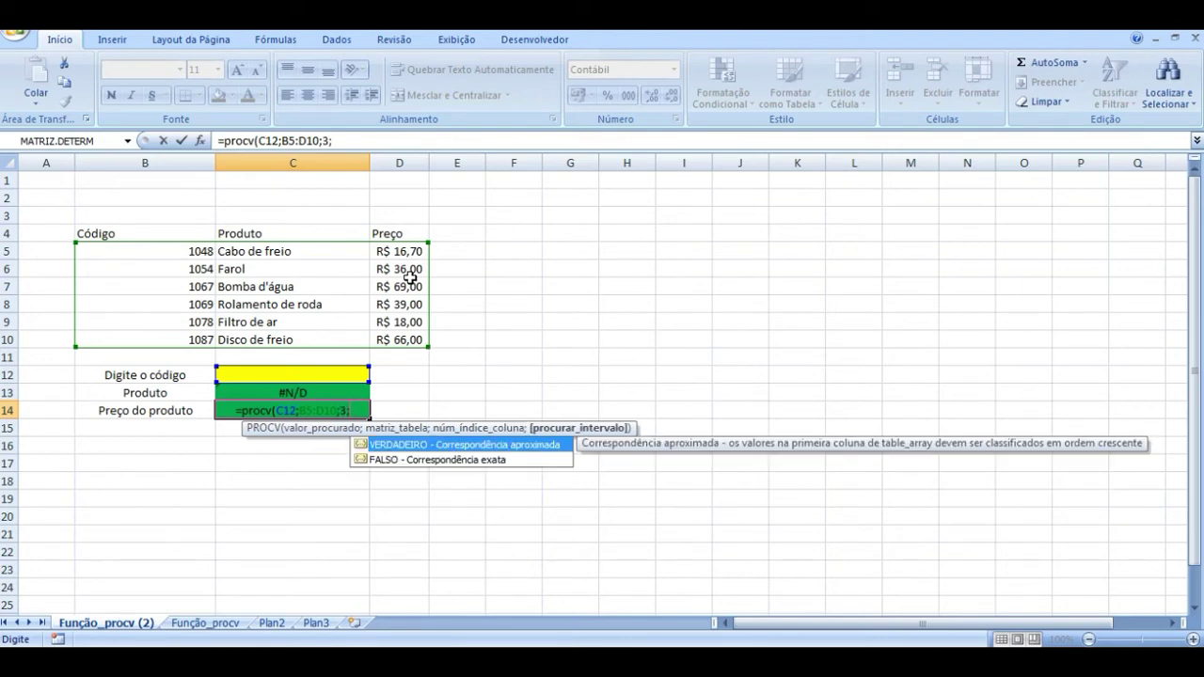
type("0")
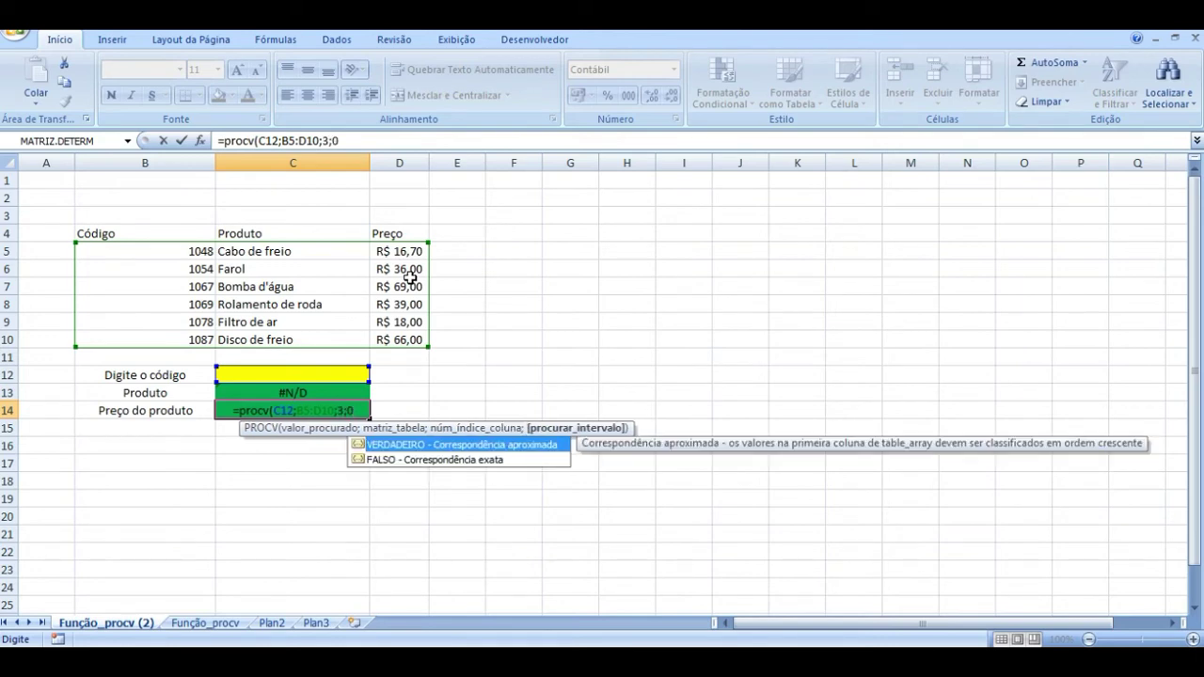
type(")")
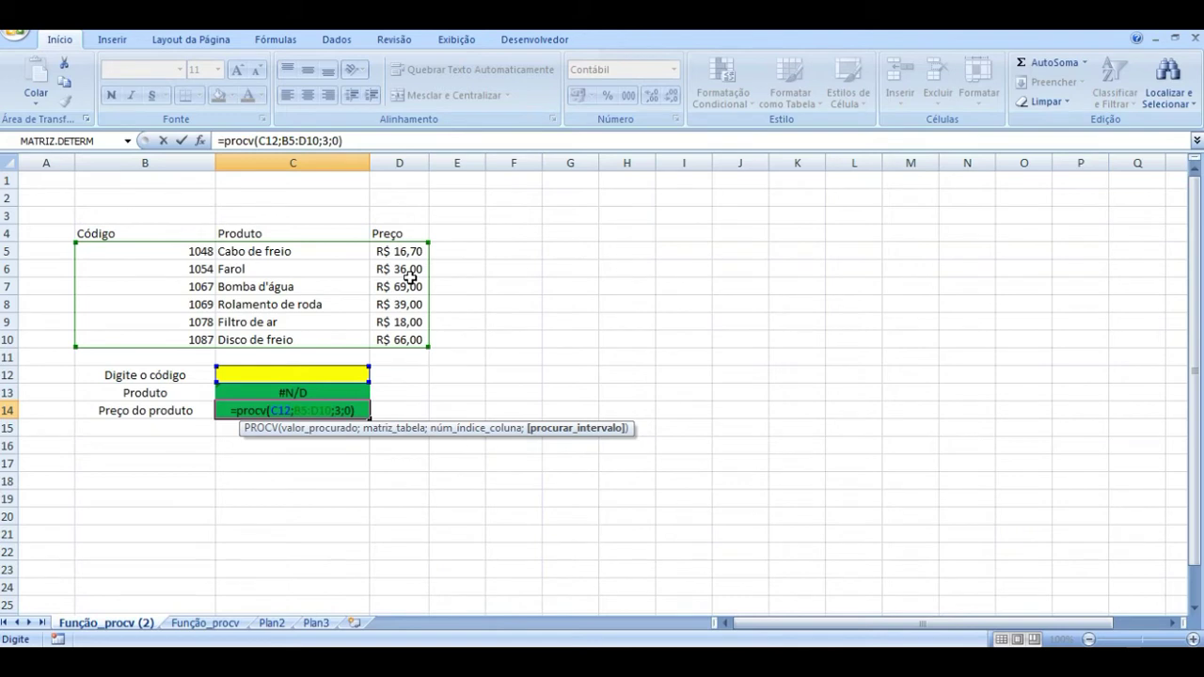
key("Return")
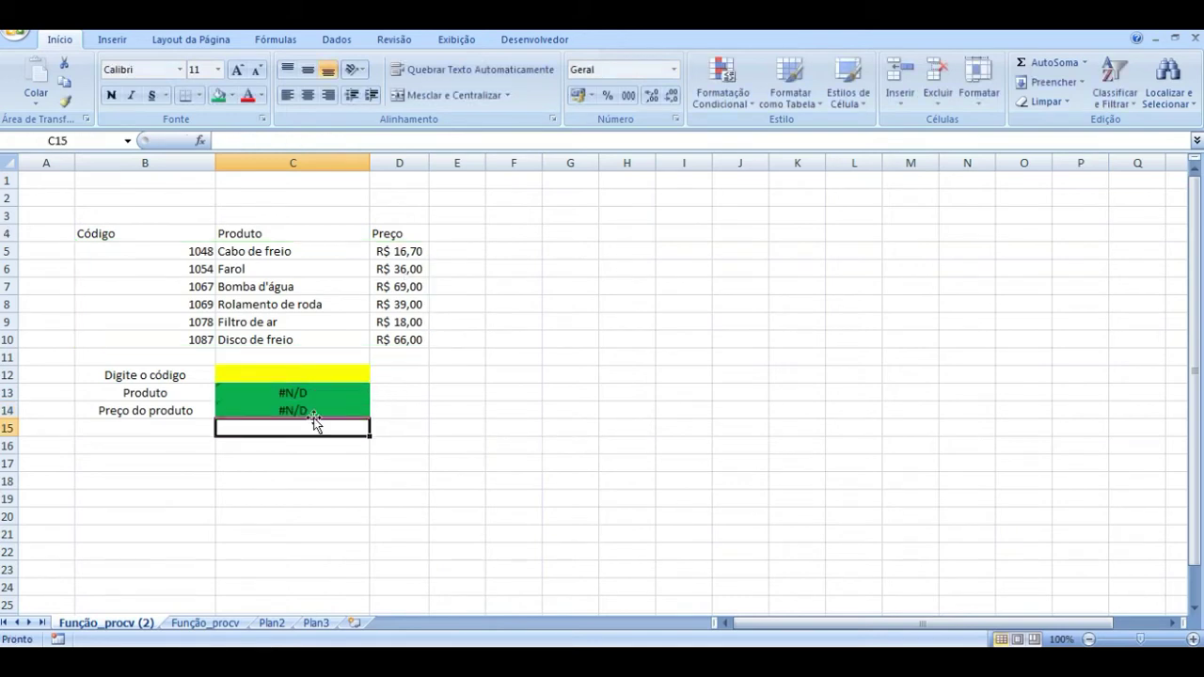
Enter codes 1054, 1087 and 1069 in C12, ending with Rolamento de roda at R$ 39,00.
left_click(314, 379)
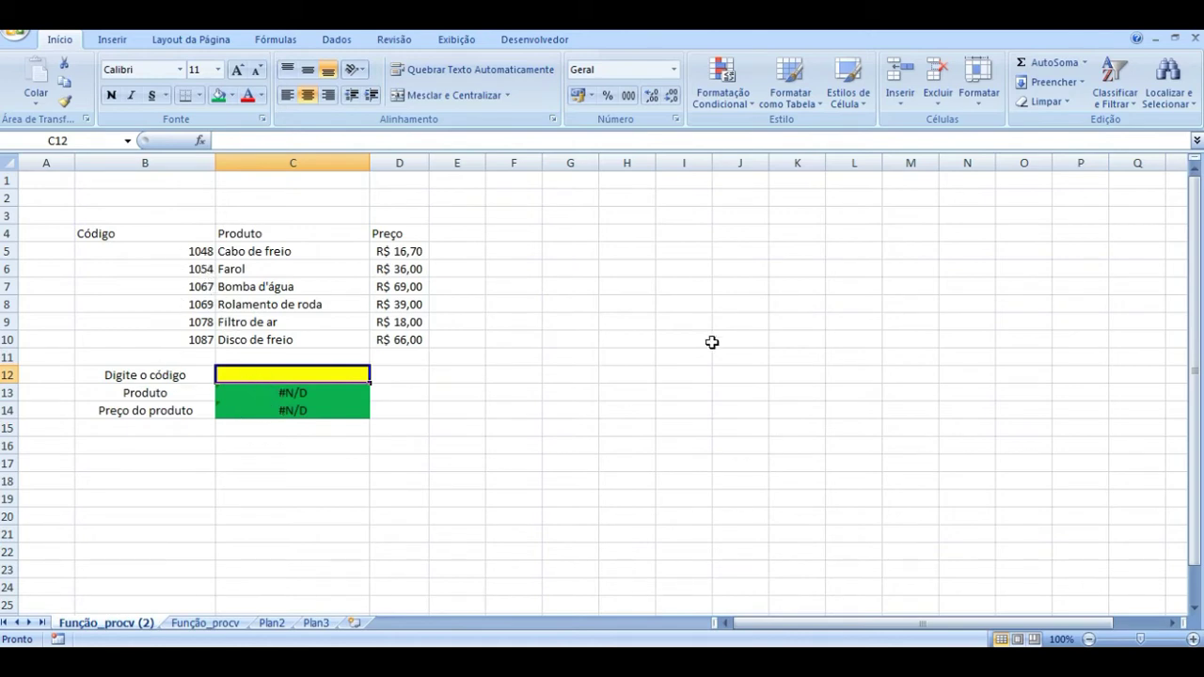
type("105")
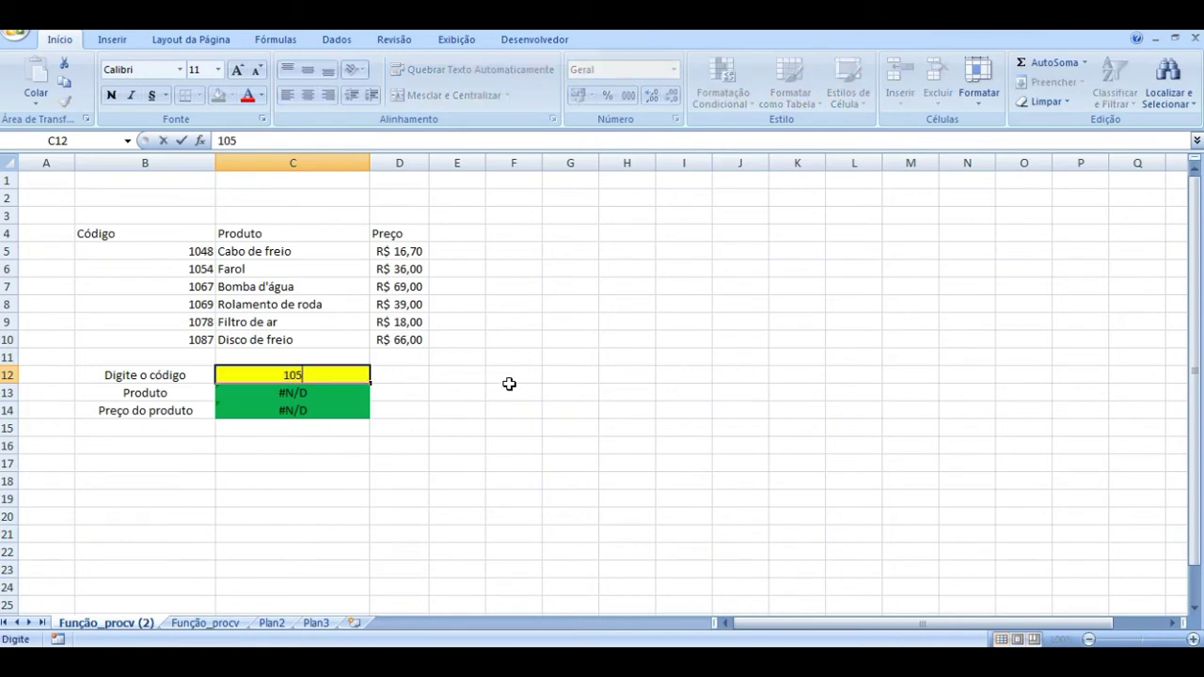
type("4")
key("Return")
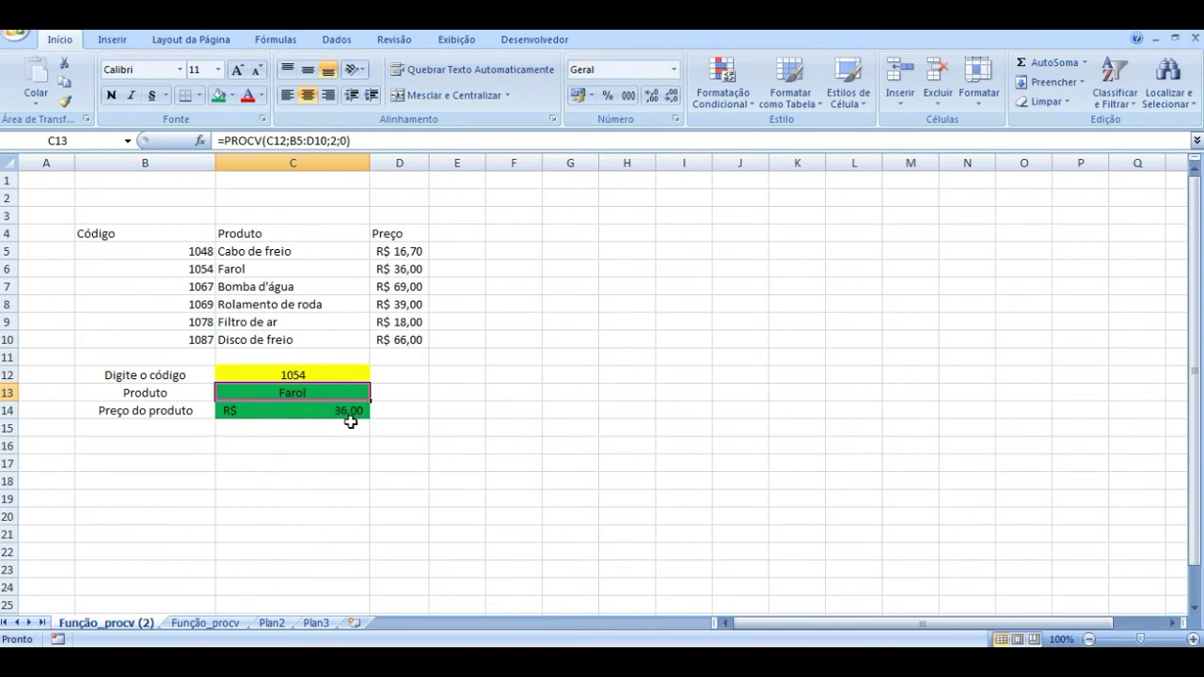
left_click(341, 376)
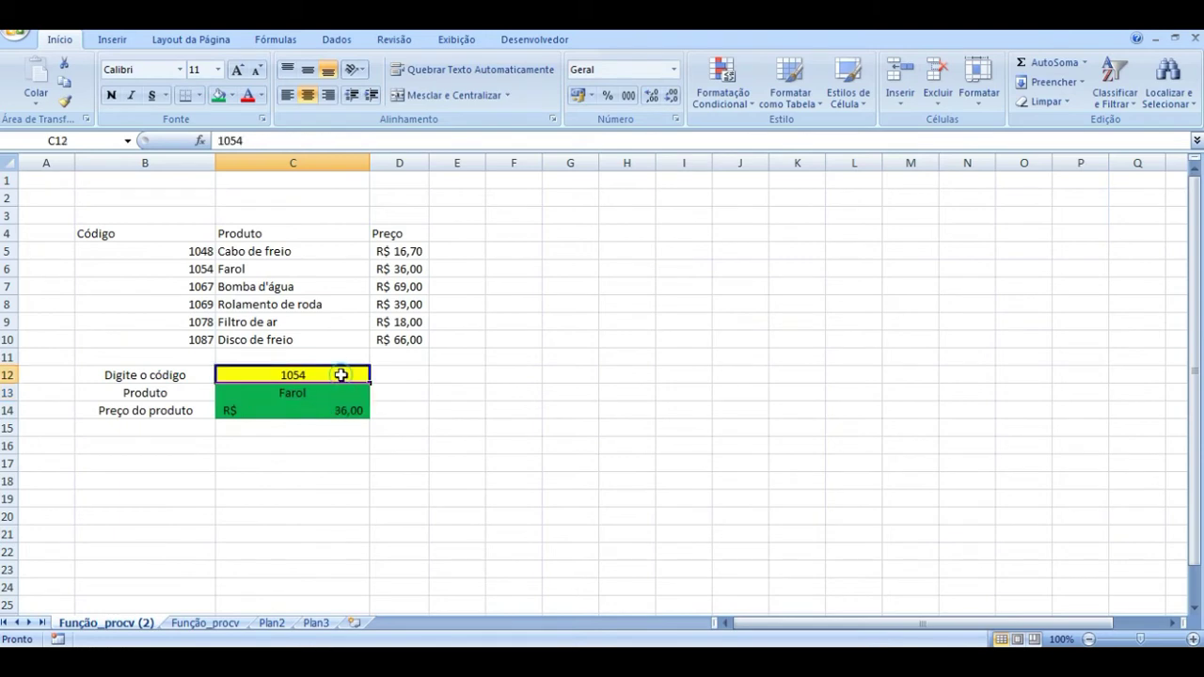
type("1087")
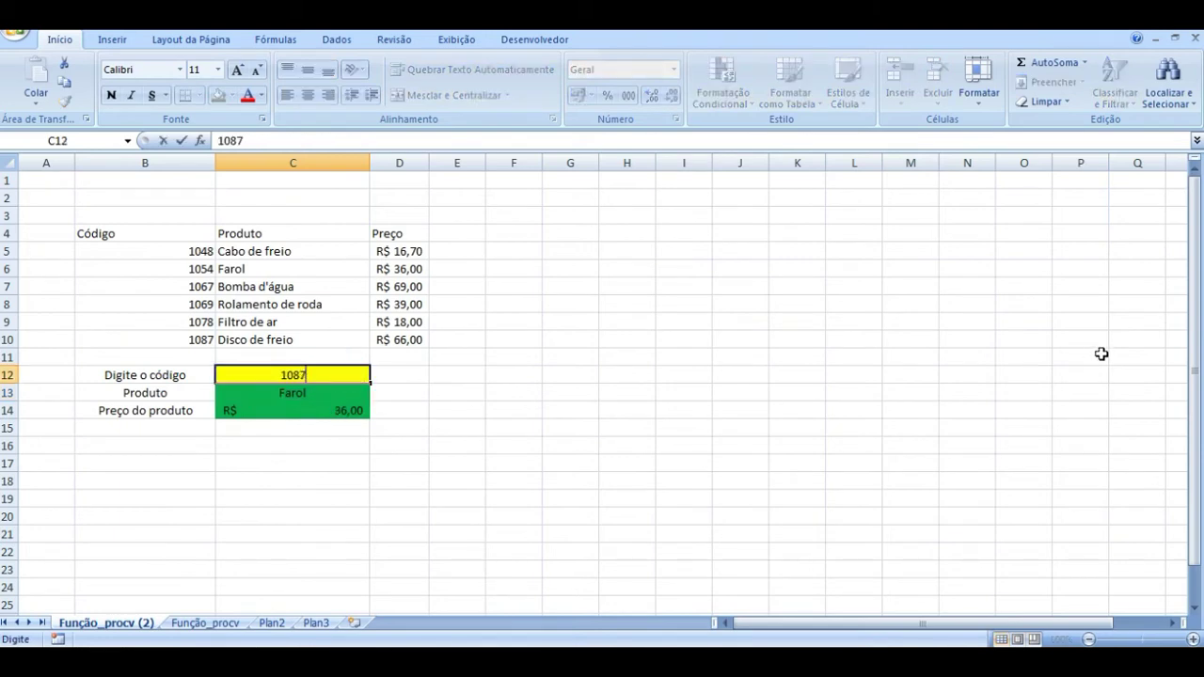
key("Return")
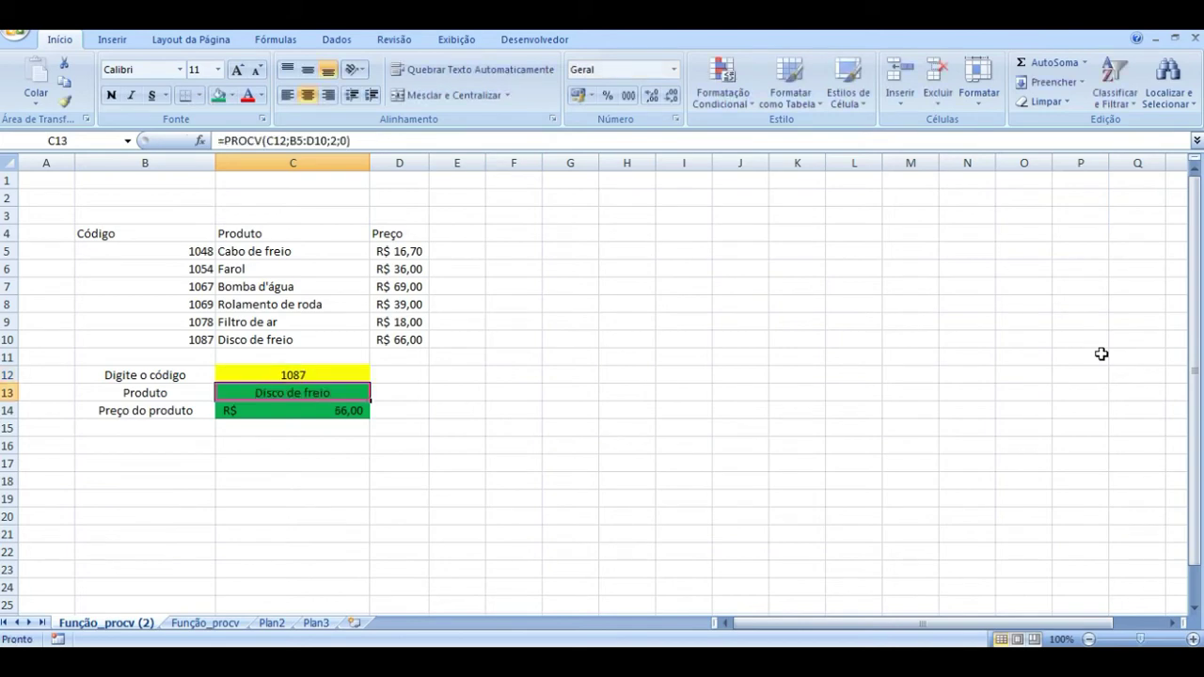
left_click(314, 367)
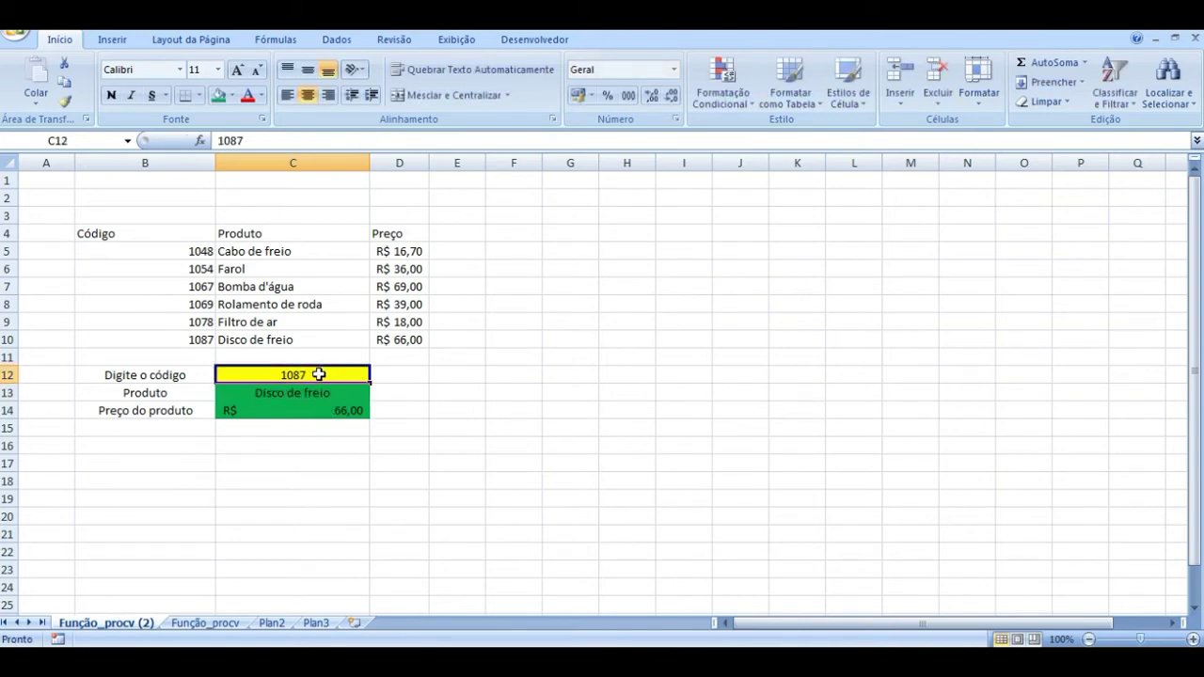
type("1069")
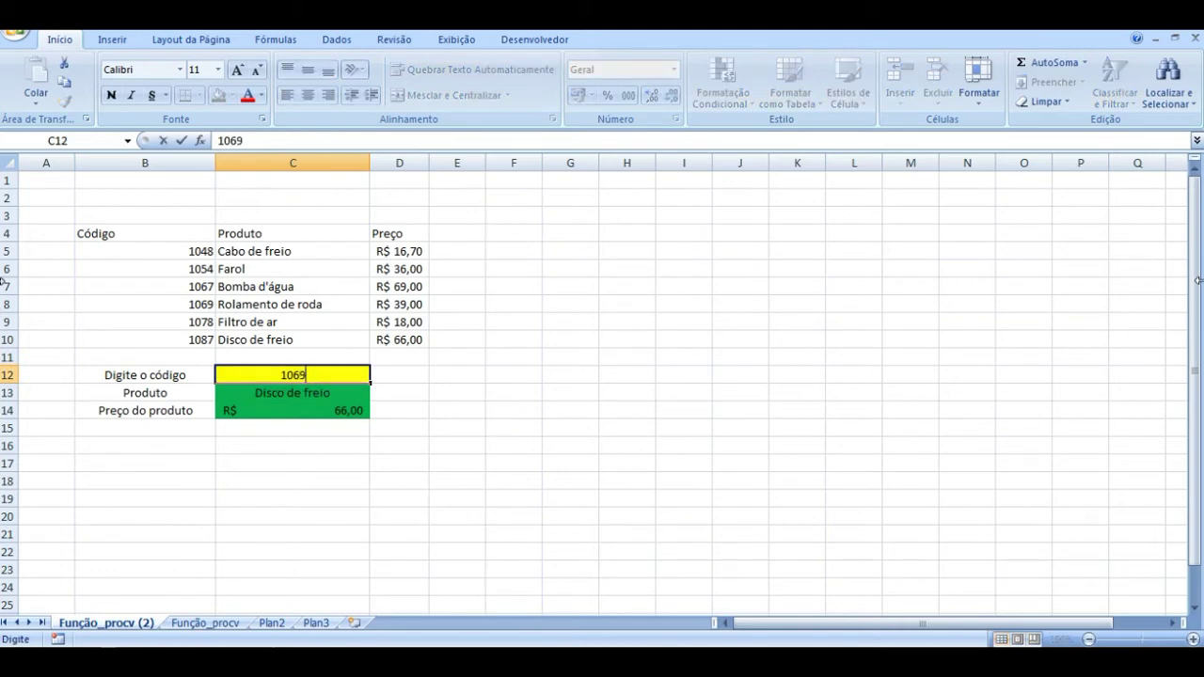
key("Return")
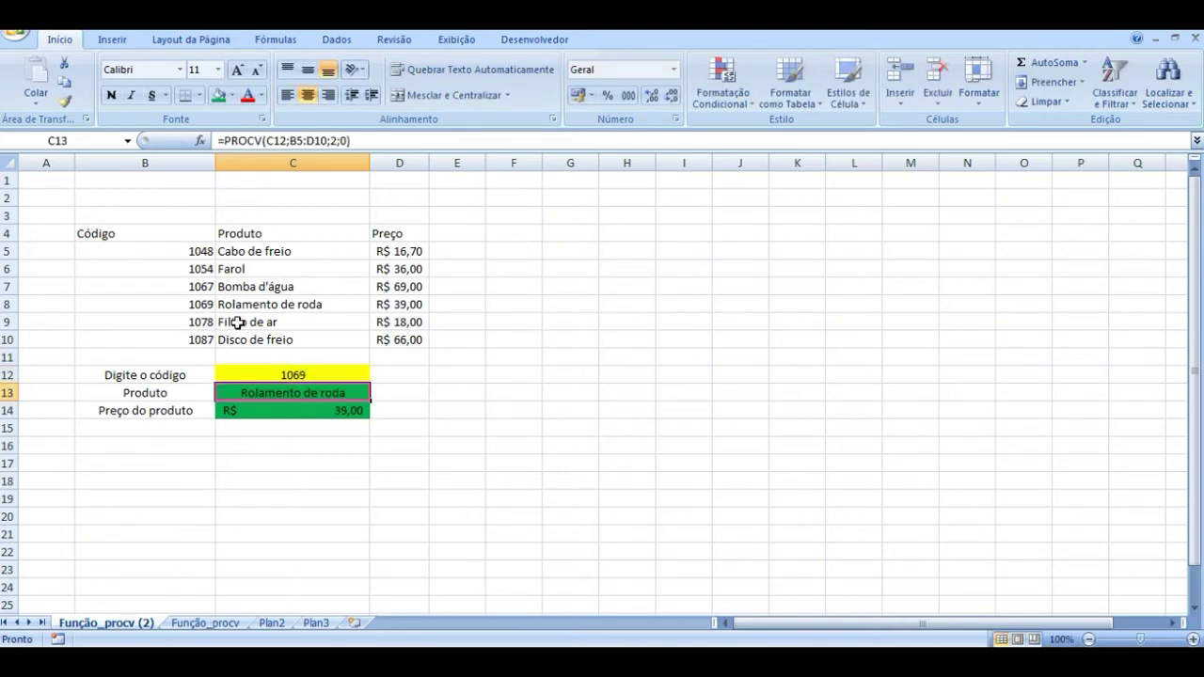